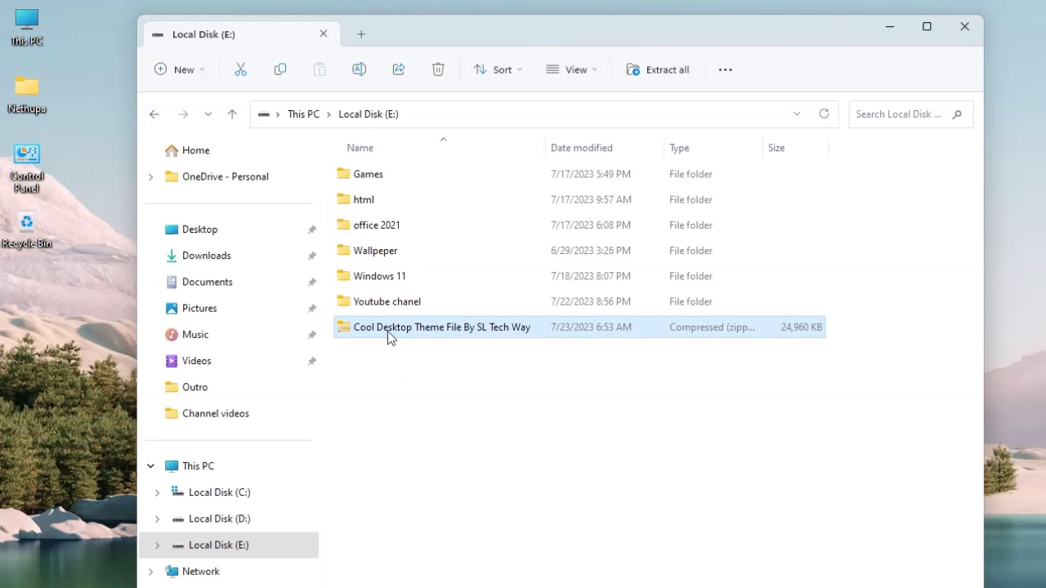
Extract the Cool Desktop Theme File By SL Tech Way archive to E:\Cool Desktop Theme File By SL Tech Way.
{"action": "right_click", "coordinate": [387, 331]}
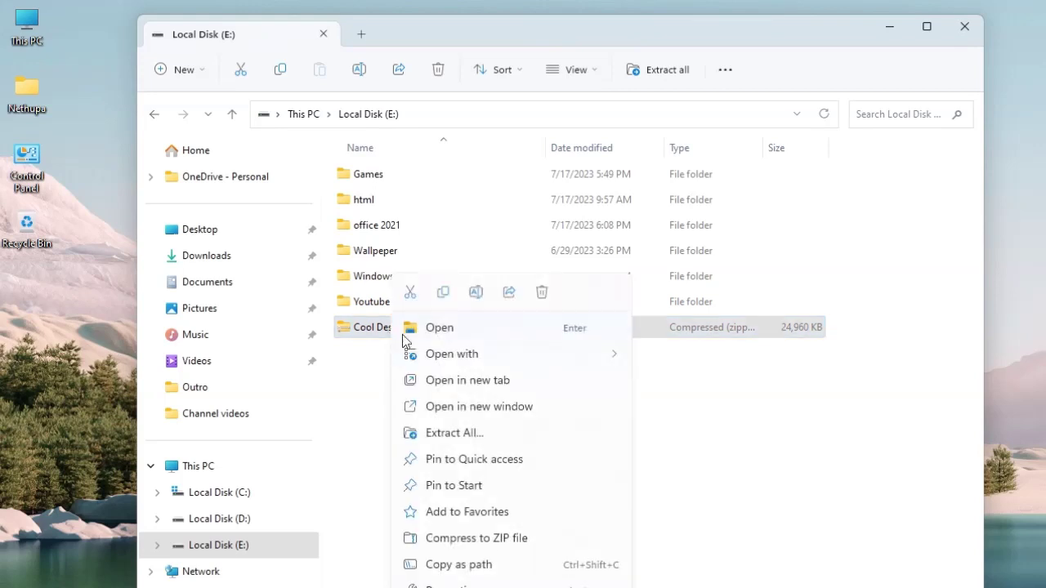
{"action": "left_click", "coordinate": [458, 442]}
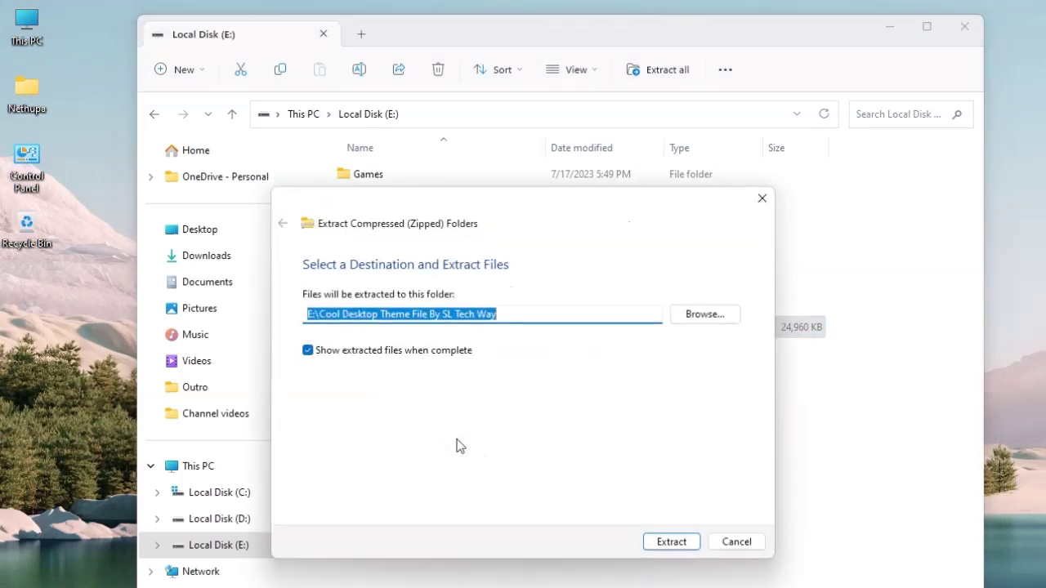
{"action": "left_click", "coordinate": [672, 545]}
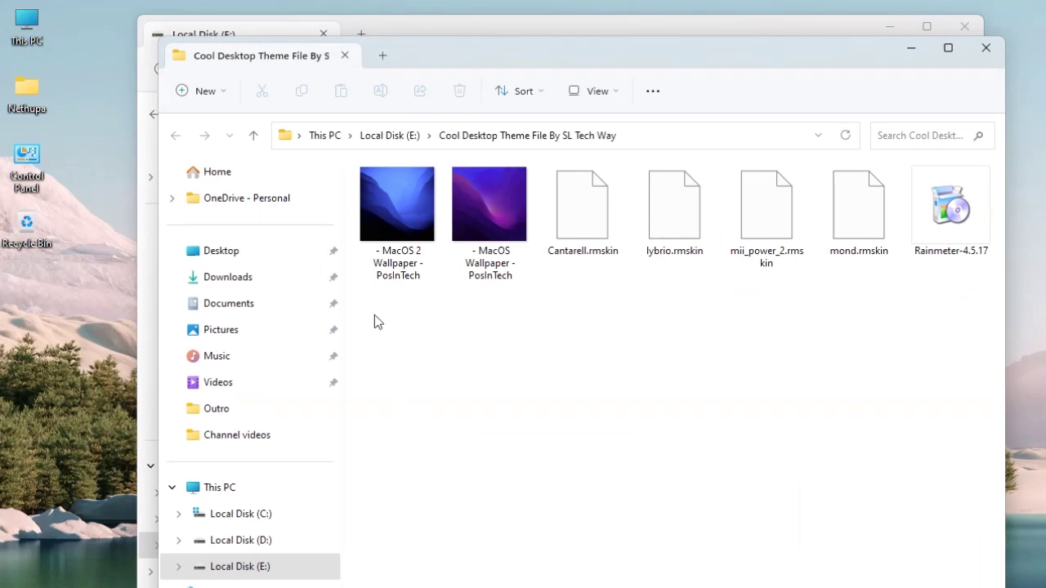
Set the purple "- MacOS Wallpaper - PosInTech" image from the extracted folder as the desktop background.
{"action": "left_click_drag", "start_coordinate": [379, 321], "coordinate": [493, 188]}
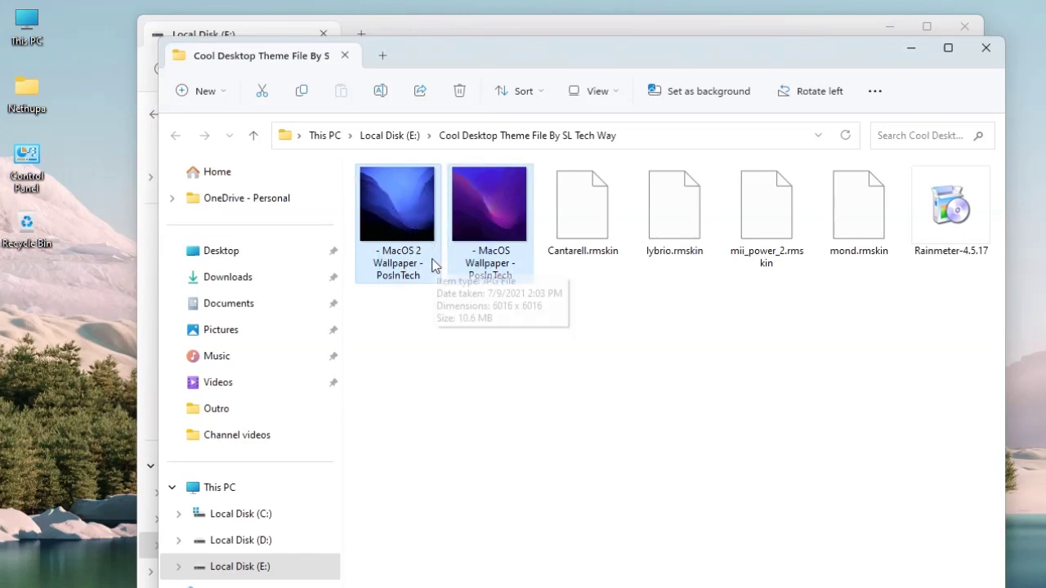
{"action": "left_click", "coordinate": [422, 312]}
{"action": "left_click", "coordinate": [484, 200]}
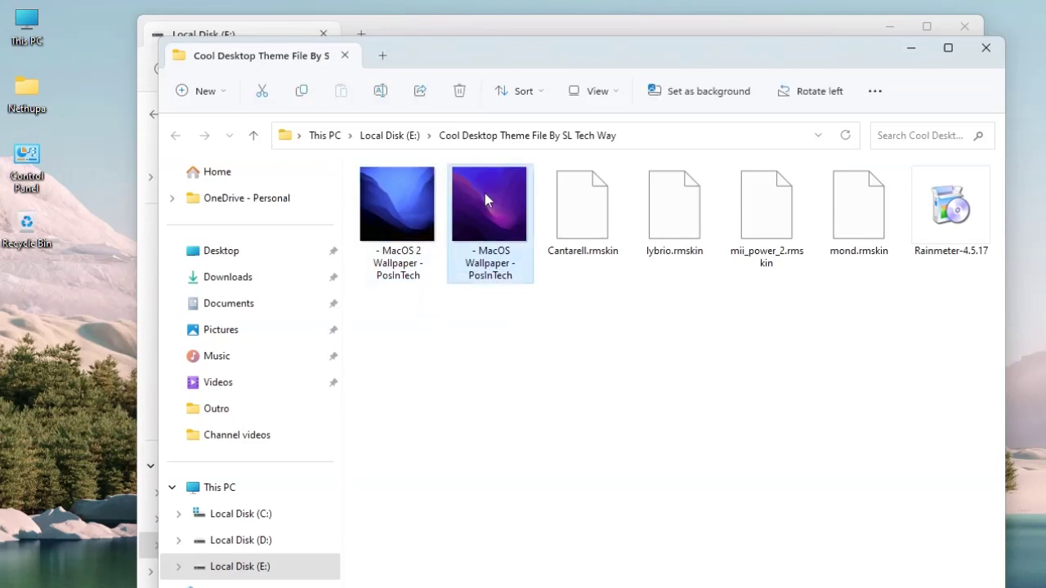
{"action": "right_click", "coordinate": [485, 194]}
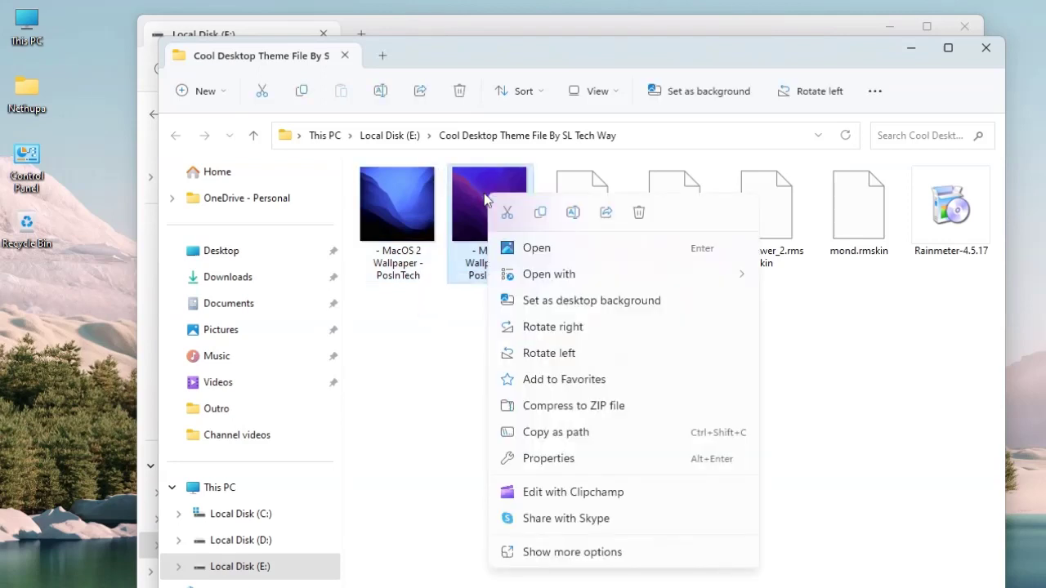
{"action": "left_click", "coordinate": [547, 301]}
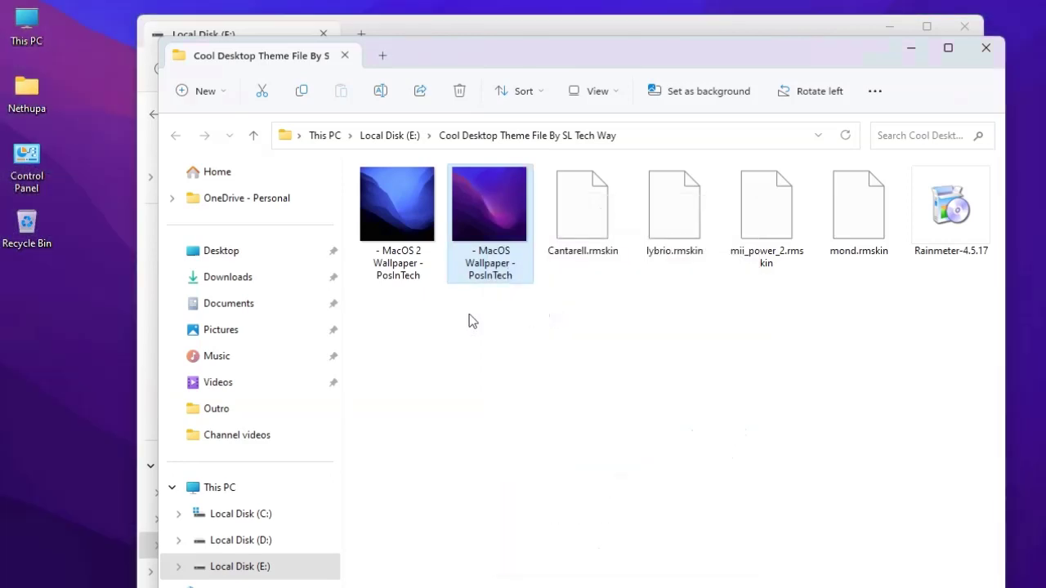
{"action": "left_click", "coordinate": [19, 340]}
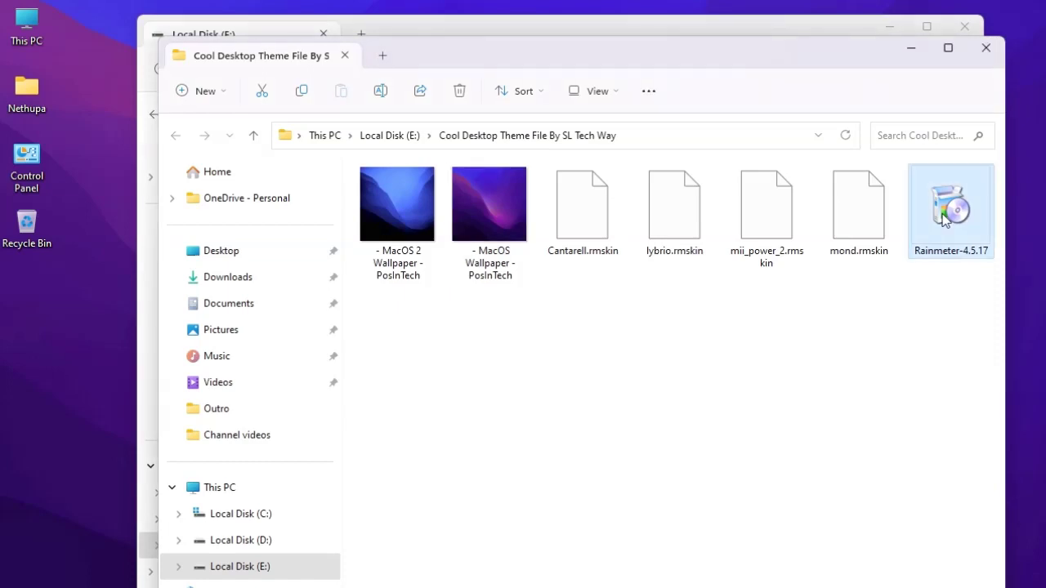
Launch the Rainmeter-4.5.17 installer, with the folder windows minimized, and accept English as the installer language.
{"action": "right_click", "coordinate": [944, 217]}
{"action": "left_click", "coordinate": [821, 294]}
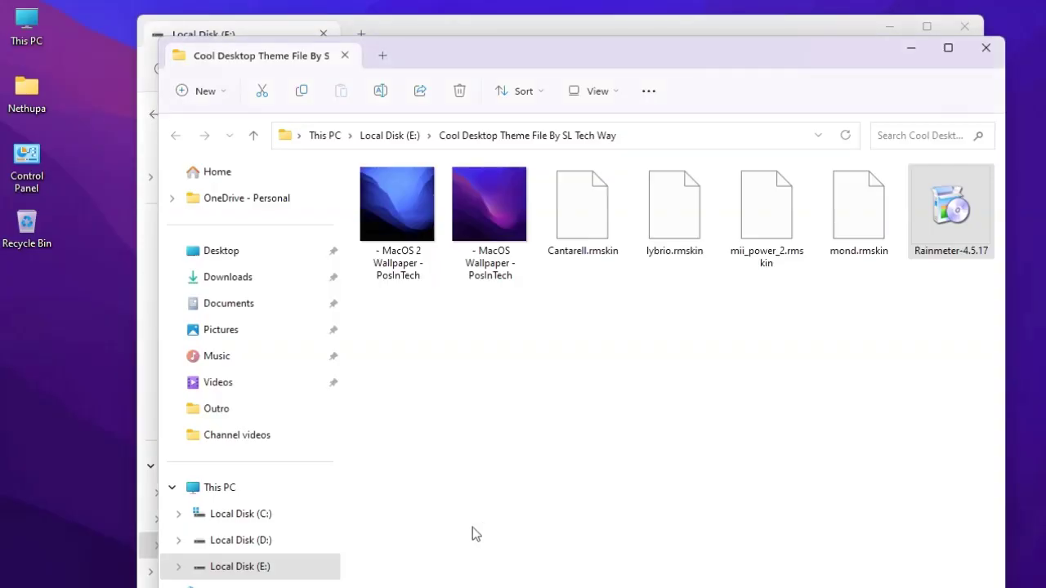
{"action": "left_click", "coordinate": [891, 43]}
{"action": "left_click", "coordinate": [891, 31]}
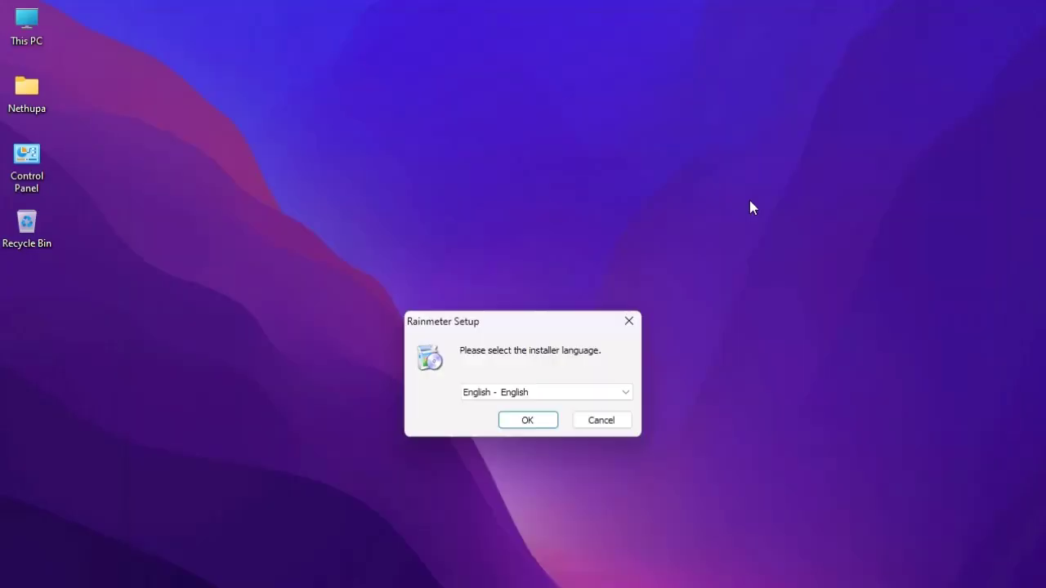
{"action": "left_click_drag", "start_coordinate": [552, 317], "coordinate": [574, 201]}
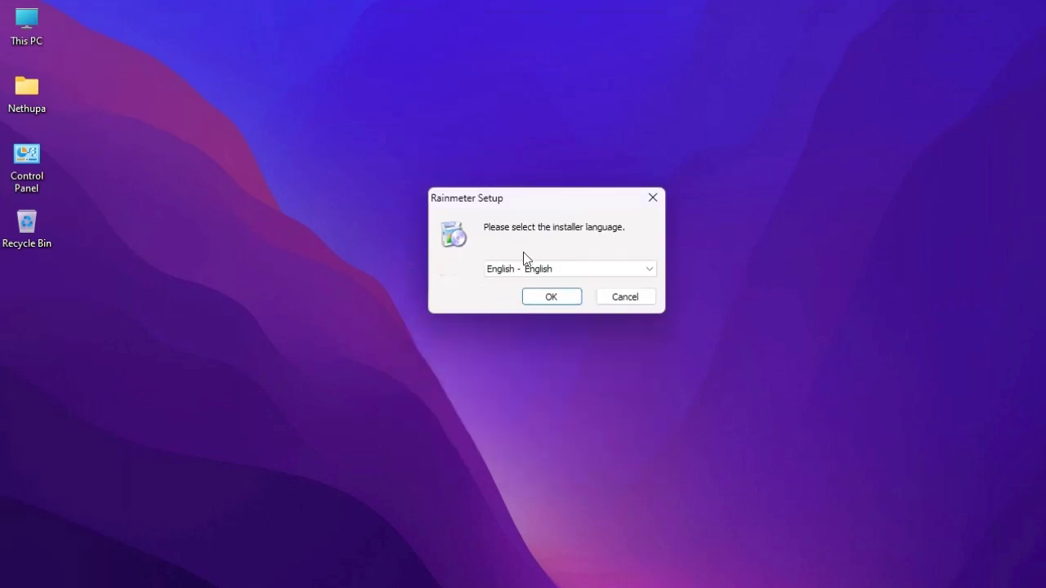
{"action": "left_click", "coordinate": [546, 299]}
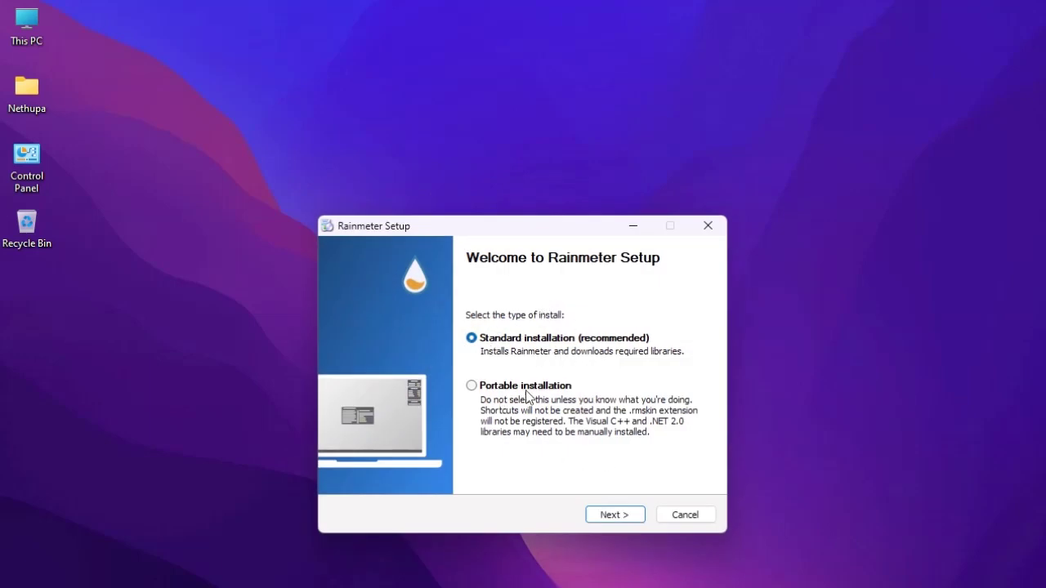
Complete the standard Rainmeter installation in C:\Program Files\Rainmeter with the 64-bit version, launch on startup and Run Rainmeter enabled.
{"action": "left_click", "coordinate": [614, 519]}
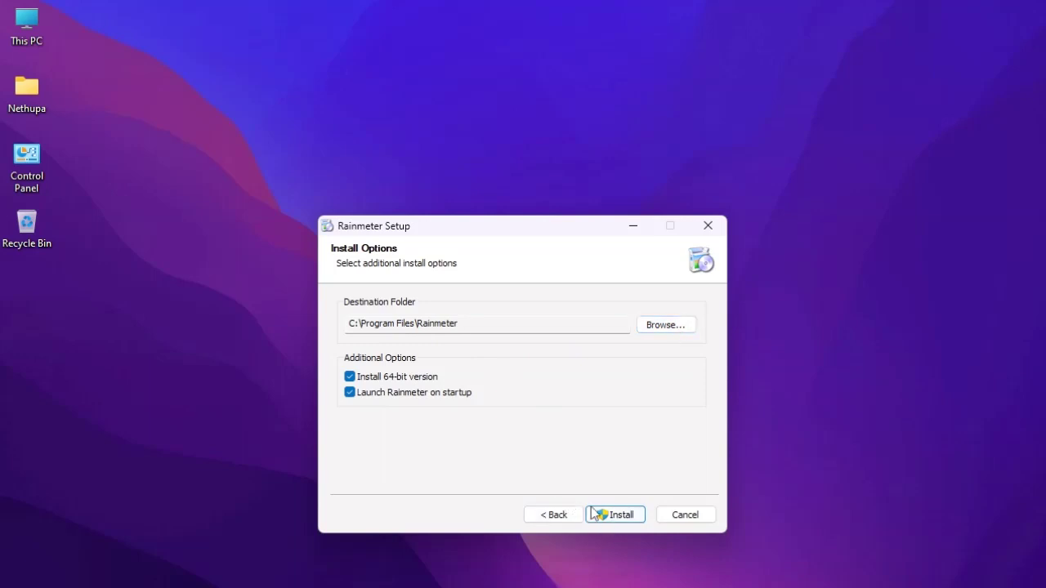
{"action": "left_click", "coordinate": [616, 514]}
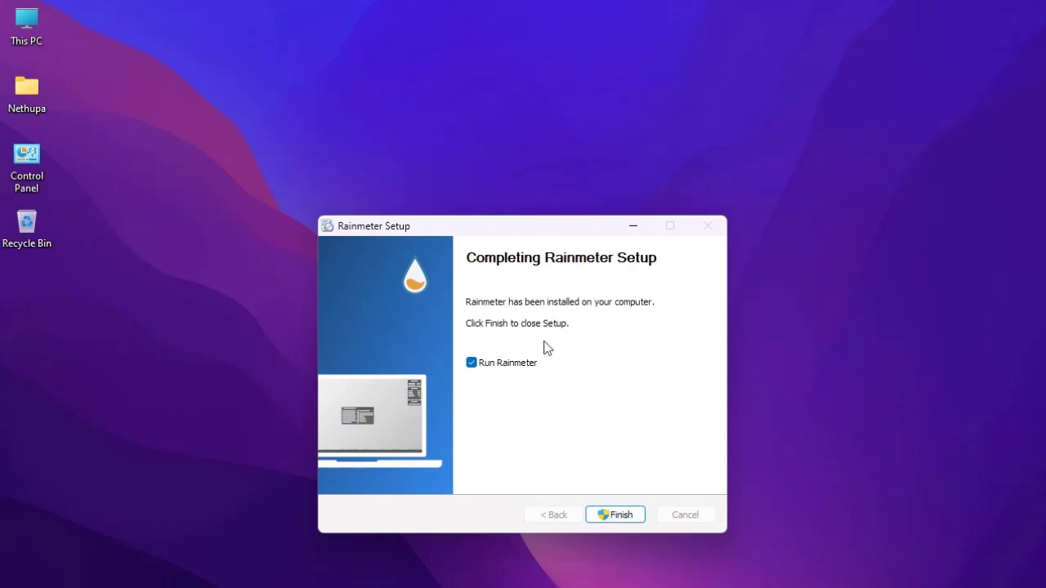
{"action": "left_click", "coordinate": [611, 516]}
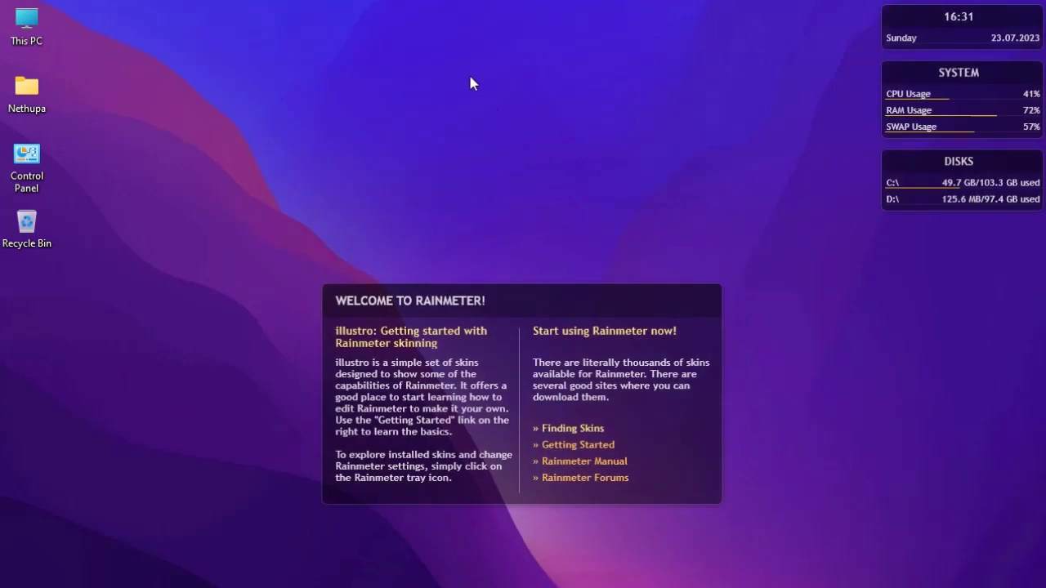
Unload the default illustro skins from the desktop: the Welcome, Disks, System and clock widgets.
{"action": "right_click", "coordinate": [542, 300]}
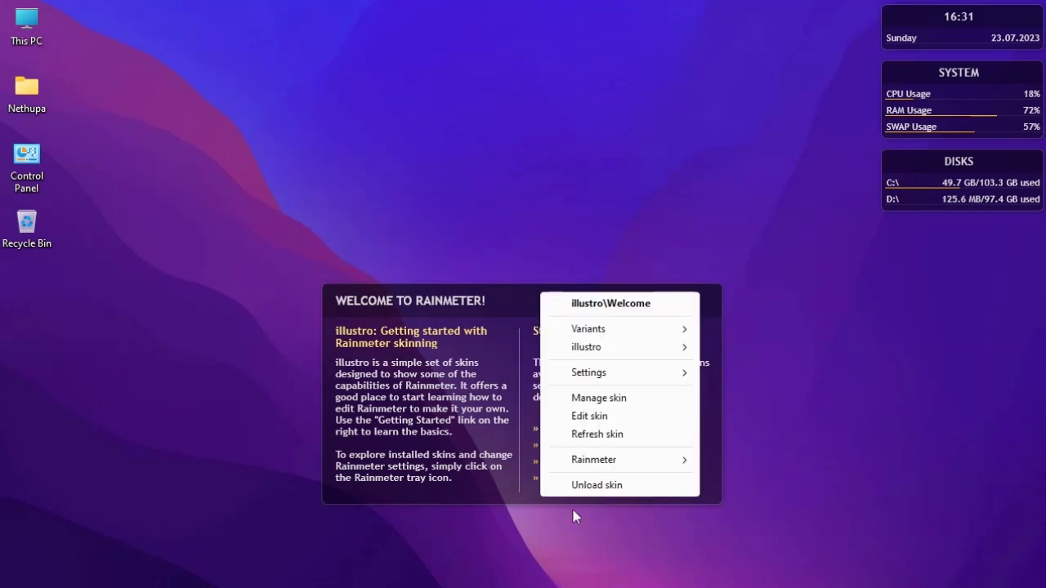
{"action": "left_click", "coordinate": [582, 485]}
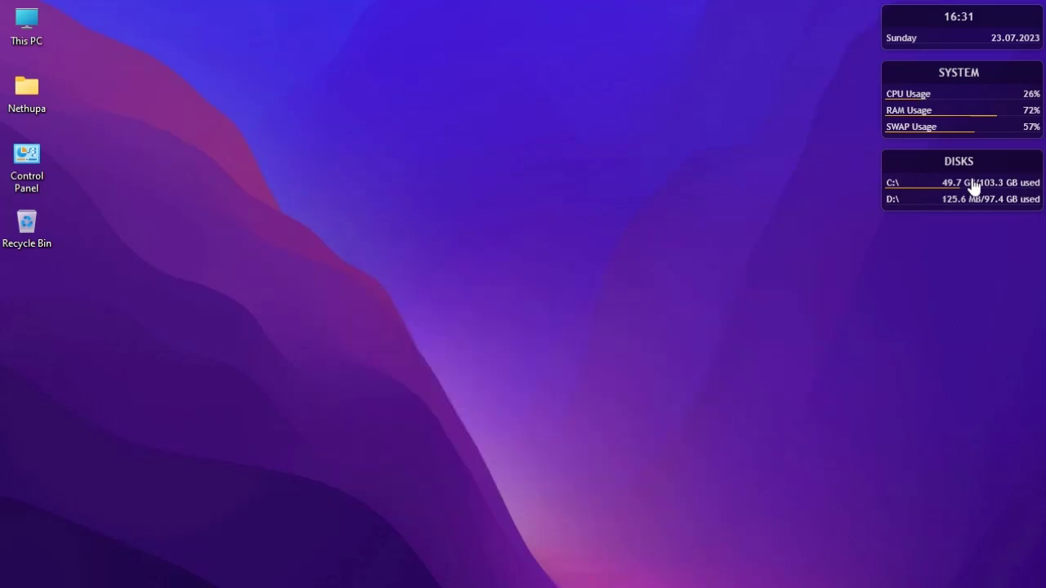
{"action": "right_click", "coordinate": [931, 175]}
{"action": "left_click", "coordinate": [970, 369]}
{"action": "right_click", "coordinate": [904, 133]}
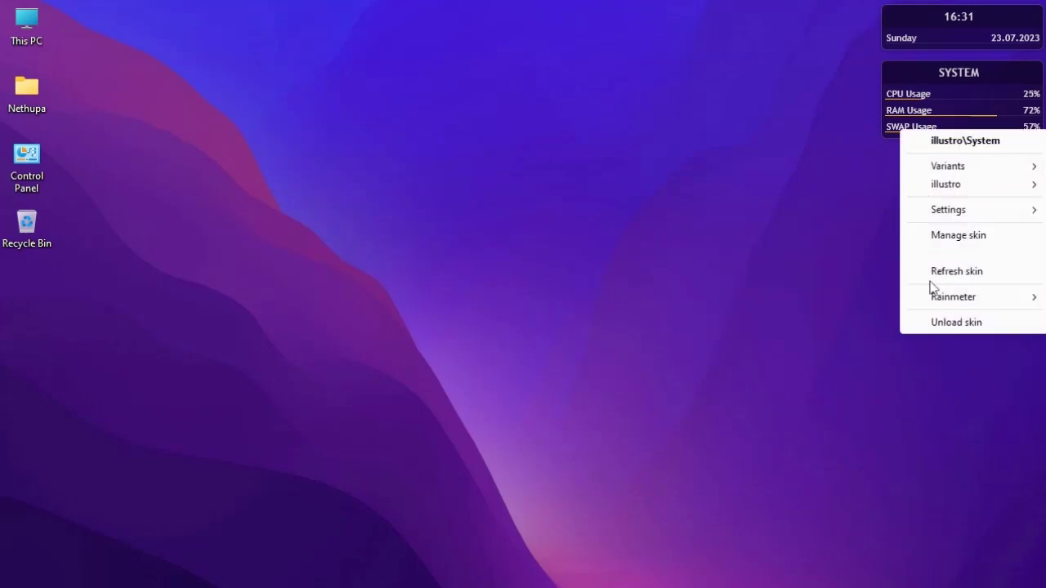
{"action": "left_click", "coordinate": [932, 322]}
{"action": "right_click", "coordinate": [937, 41]}
{"action": "left_click", "coordinate": [953, 228]}
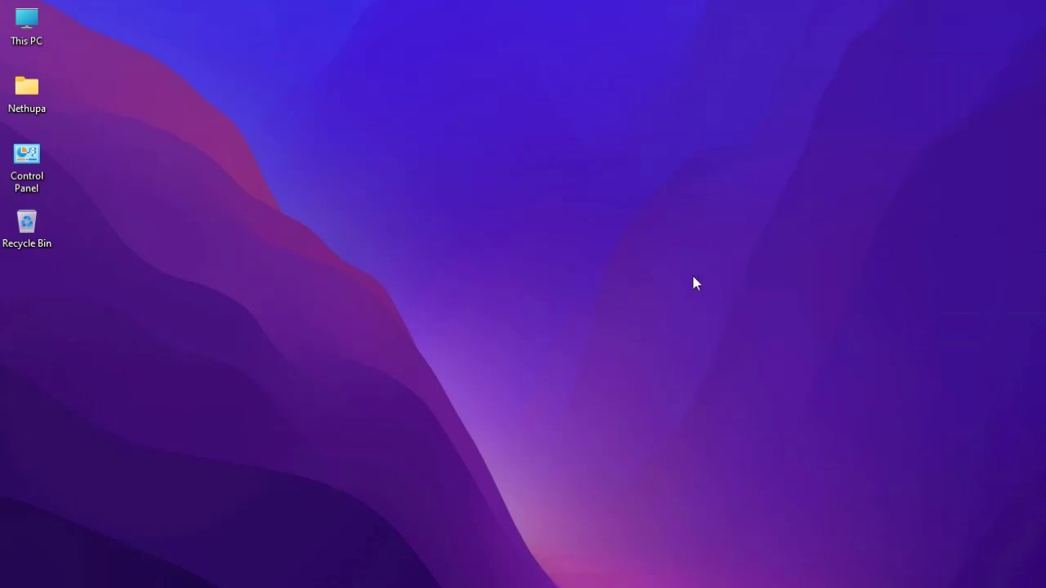
Hide all the desktop icons.
{"action": "right_click", "coordinate": [437, 63]}
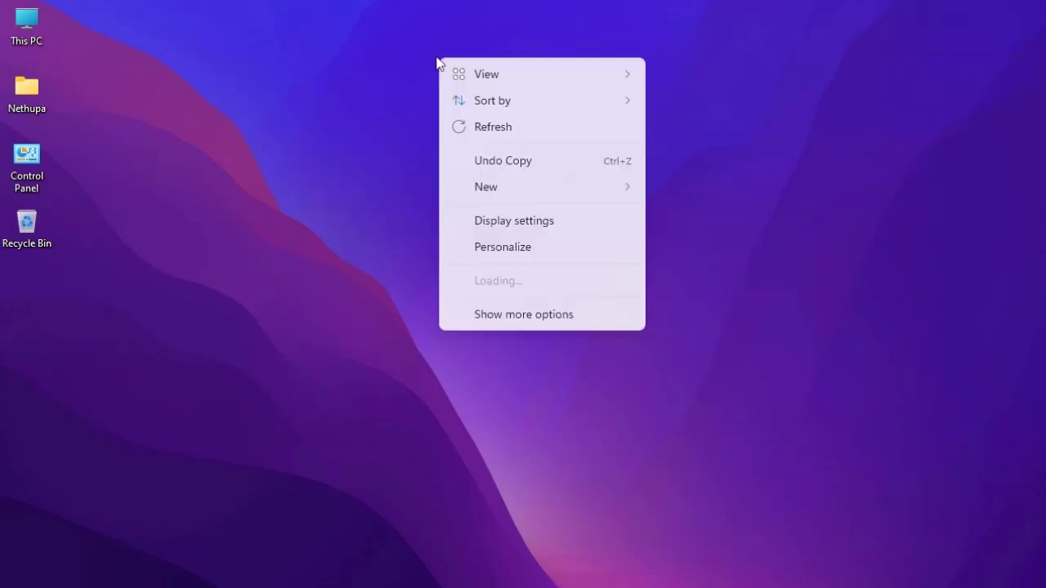
{"action": "mouse_move", "coordinate": [493, 81]}
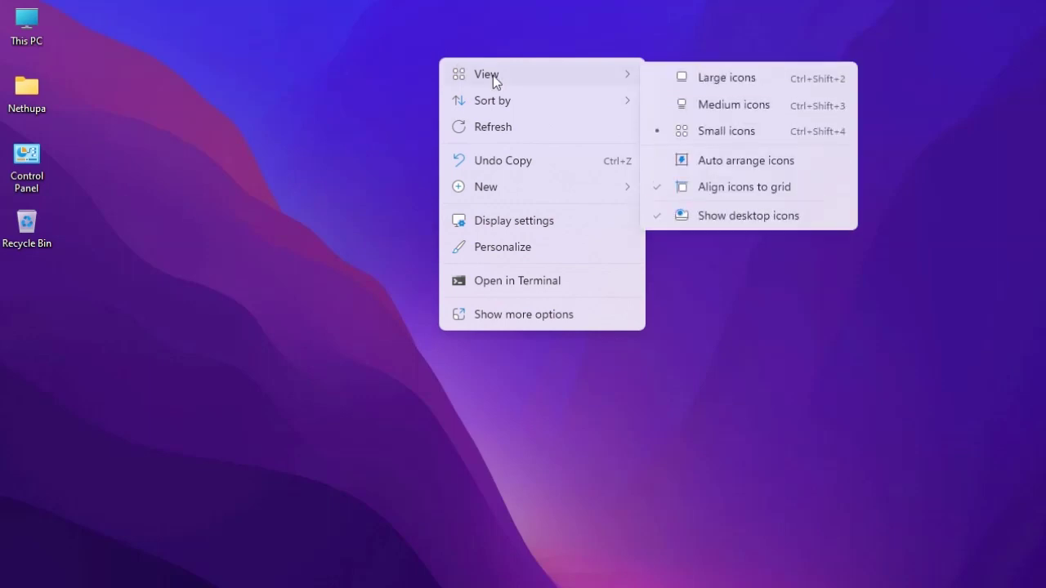
{"action": "left_click", "coordinate": [677, 222]}
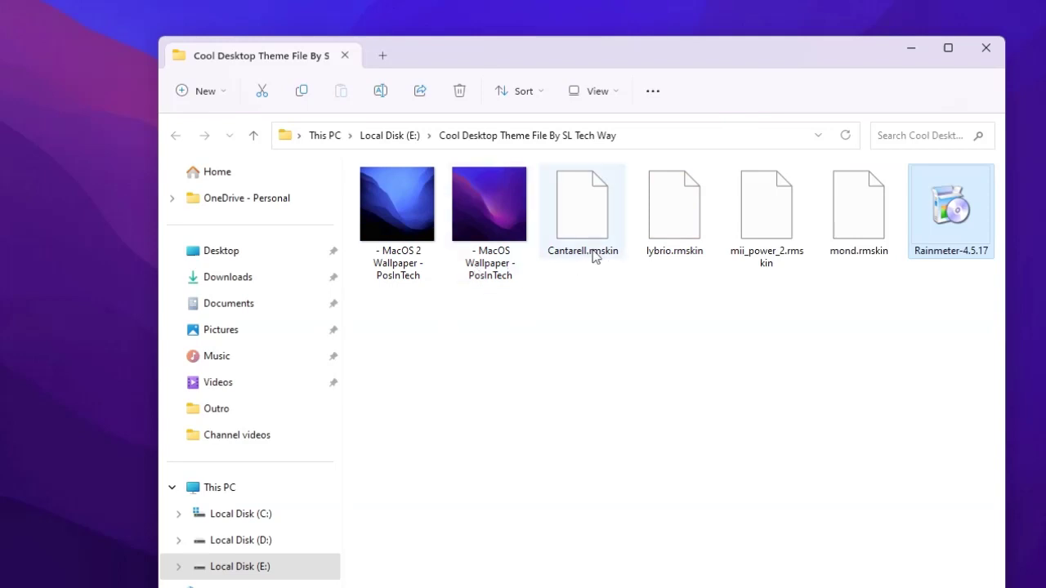
Install the Cantarell.rmskin package from the theme folder, including its skin and layout, with the included layout applied.
{"action": "left_click_drag", "start_coordinate": [575, 307], "coordinate": [832, 215]}
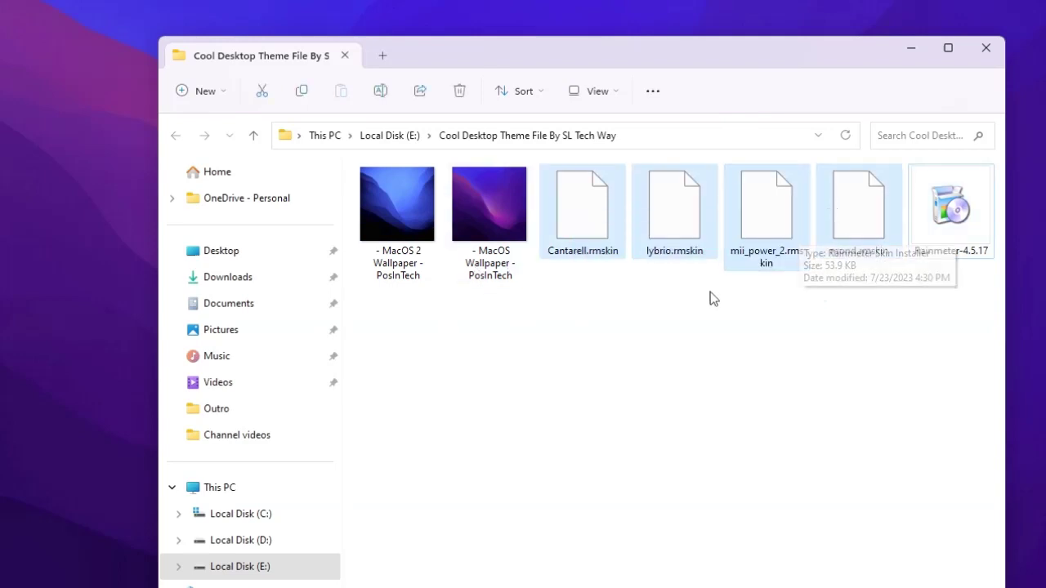
{"action": "left_click", "coordinate": [603, 307]}
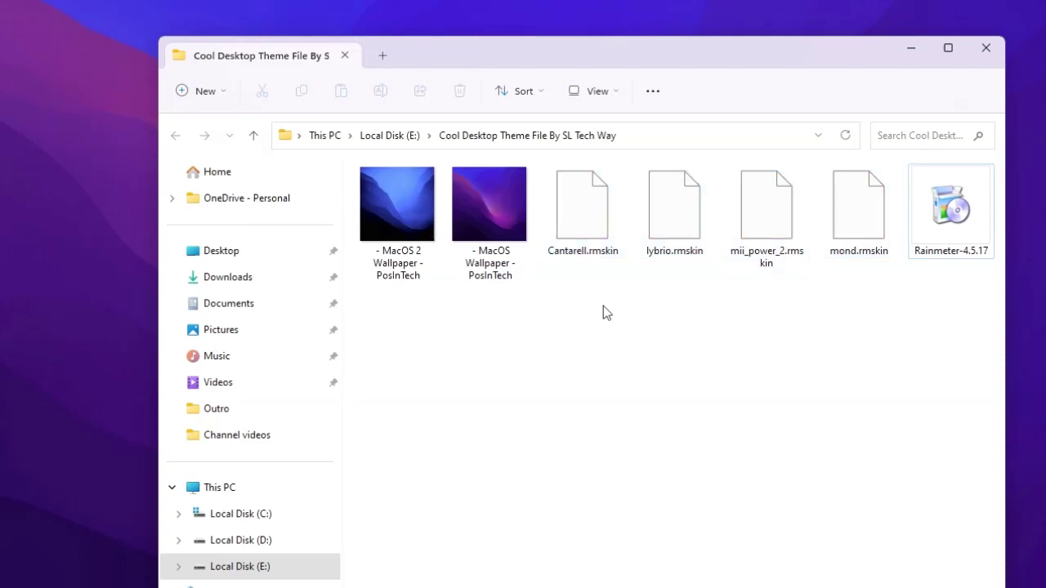
{"action": "right_click", "coordinate": [577, 213]}
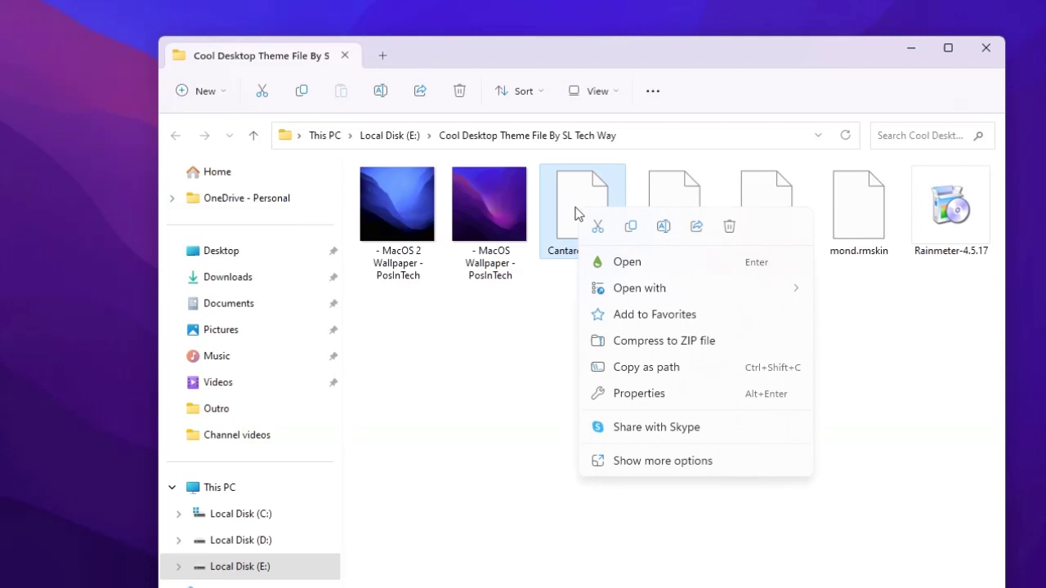
{"action": "left_click", "coordinate": [614, 264]}
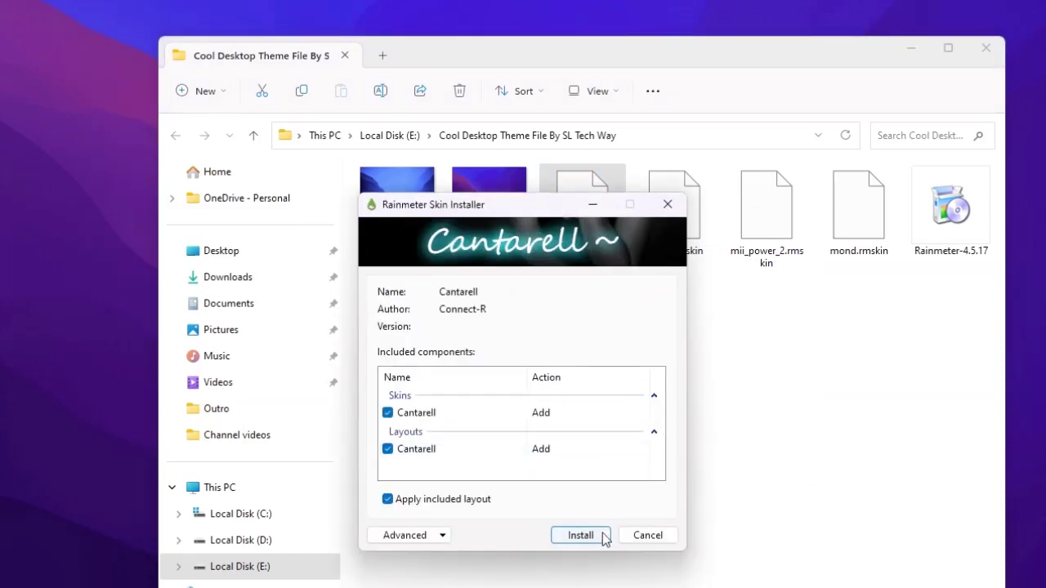
{"action": "left_click_drag", "start_coordinate": [558, 211], "coordinate": [570, 171]}
{"action": "left_click", "coordinate": [583, 499]}
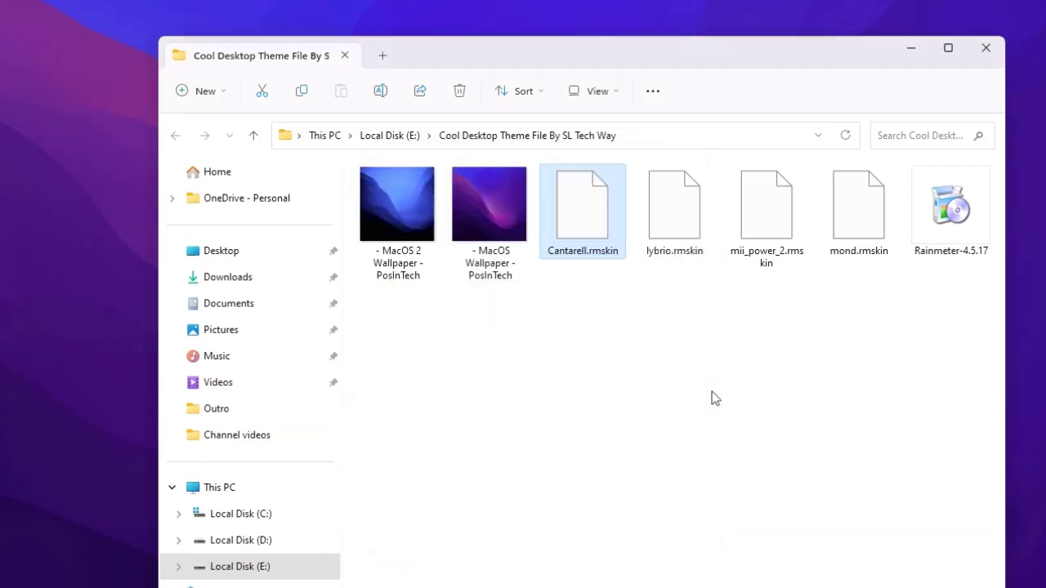
Install the lybrio.rmskin package from the theme folder.
{"action": "left_click", "coordinate": [671, 208]}
{"action": "right_click", "coordinate": [673, 211]}
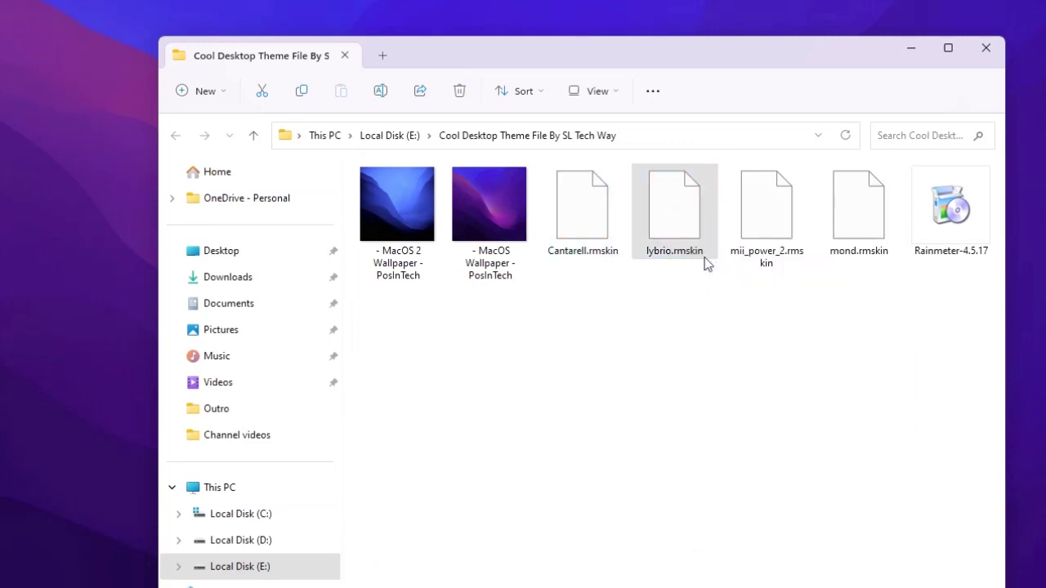
{"action": "left_click", "coordinate": [707, 259]}
{"action": "left_click", "coordinate": [574, 510]}
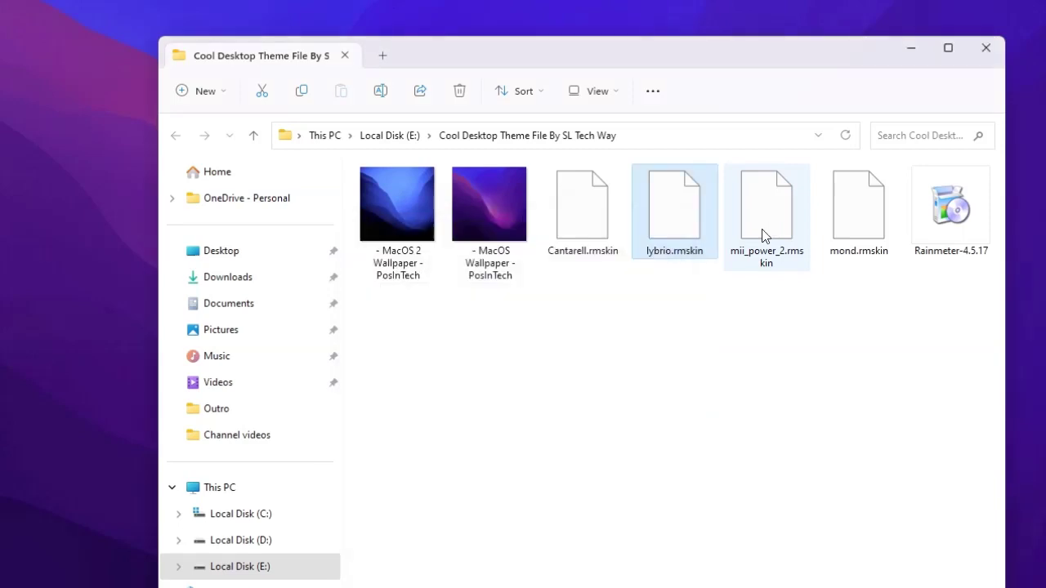
Install the mii power skin from the mii_power_2.rmskin package.
{"action": "right_click", "coordinate": [762, 237]}
{"action": "left_click", "coordinate": [784, 285]}
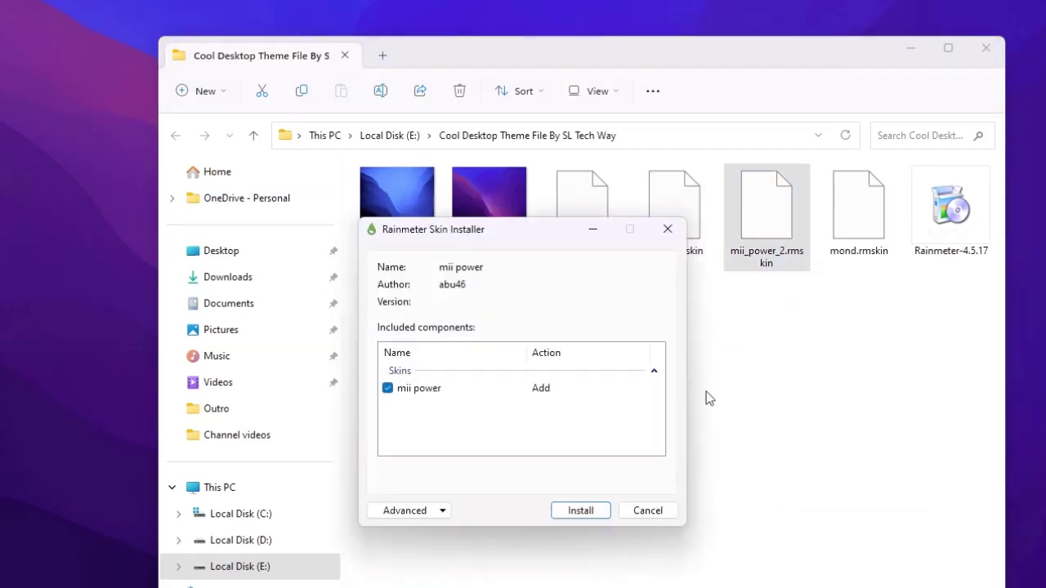
{"action": "left_click", "coordinate": [582, 510]}
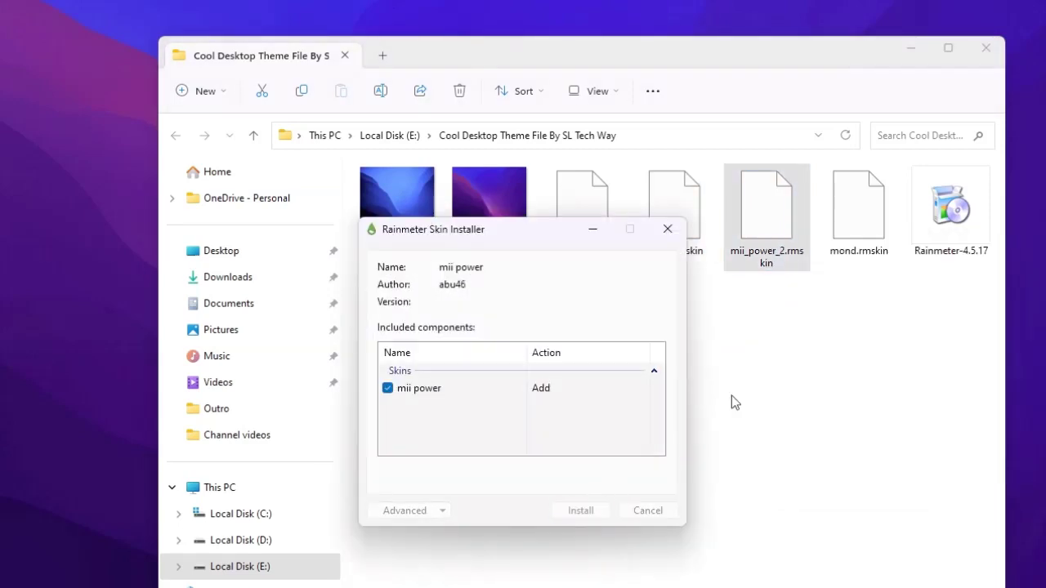
Install the mond.rmskin package from the theme folder.
{"action": "right_click", "coordinate": [847, 219]}
{"action": "left_click", "coordinate": [677, 278]}
{"action": "left_click", "coordinate": [606, 537]}
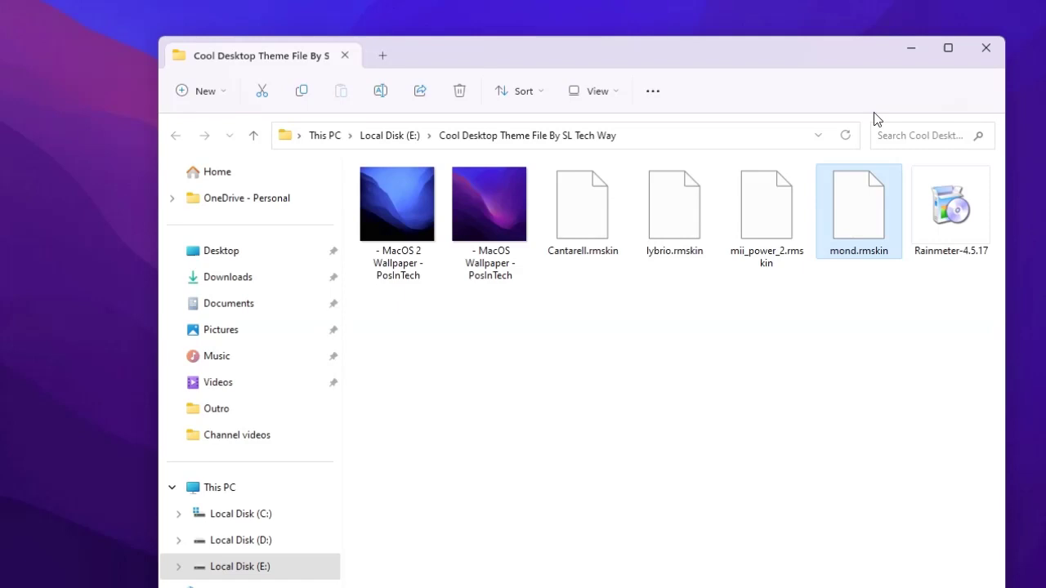
Minimize the theme folder window and refresh all skins in the Manage Rainmeter window.
{"action": "left_click", "coordinate": [911, 49]}
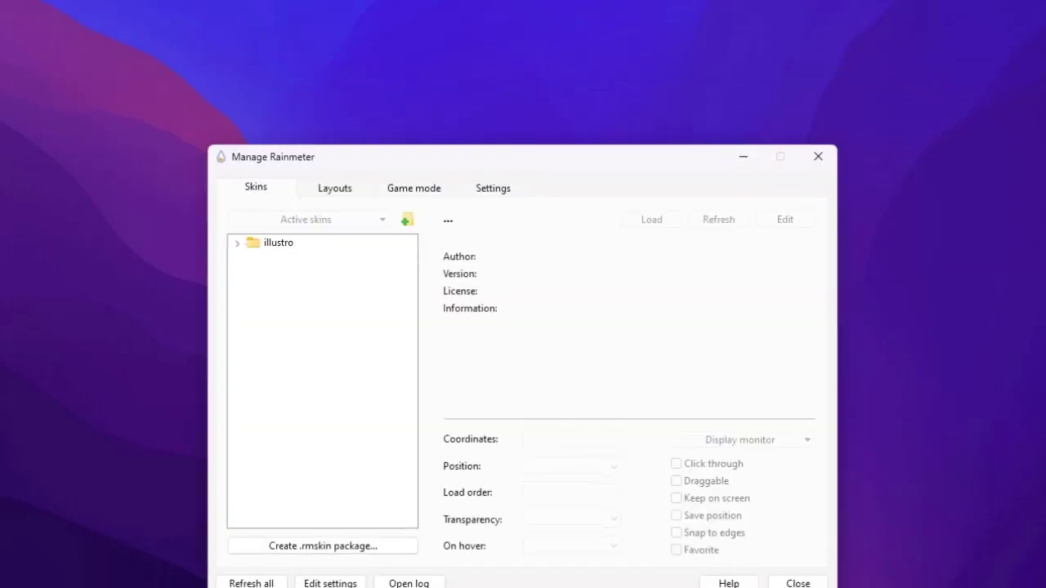
{"action": "left_click_drag", "start_coordinate": [441, 155], "coordinate": [465, 72]}
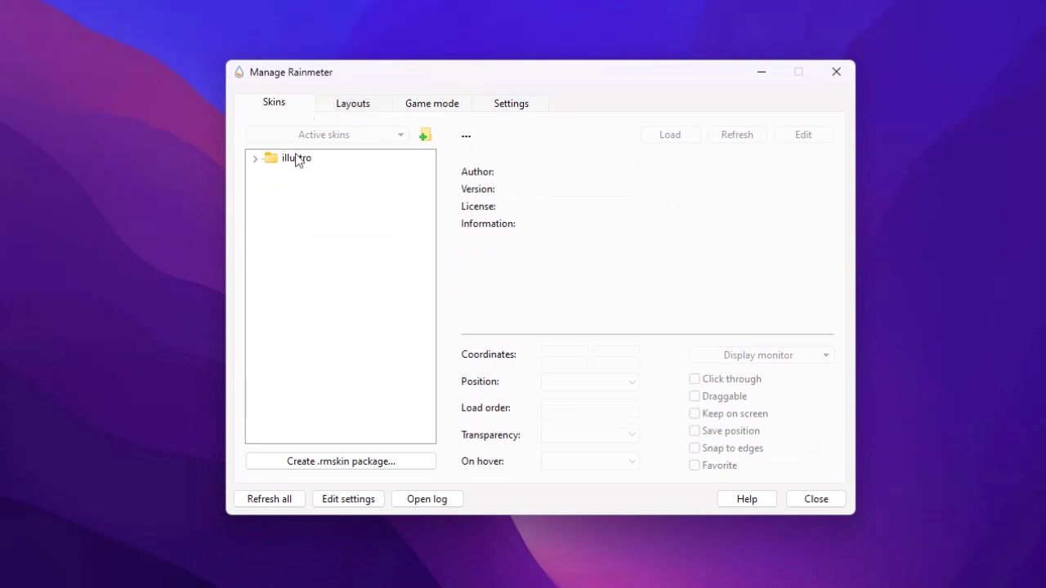
{"action": "left_click", "coordinate": [257, 500]}
{"action": "left_click", "coordinate": [258, 500]}
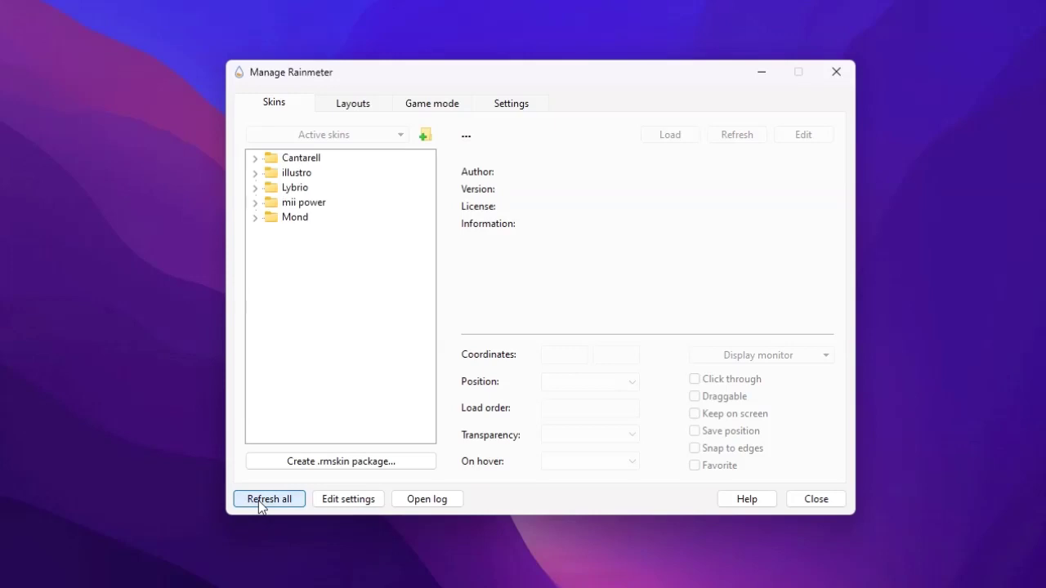
Load the Clock.ini skin from the Cantarell Clock folder onto the desktop.
{"action": "left_click", "coordinate": [255, 158]}
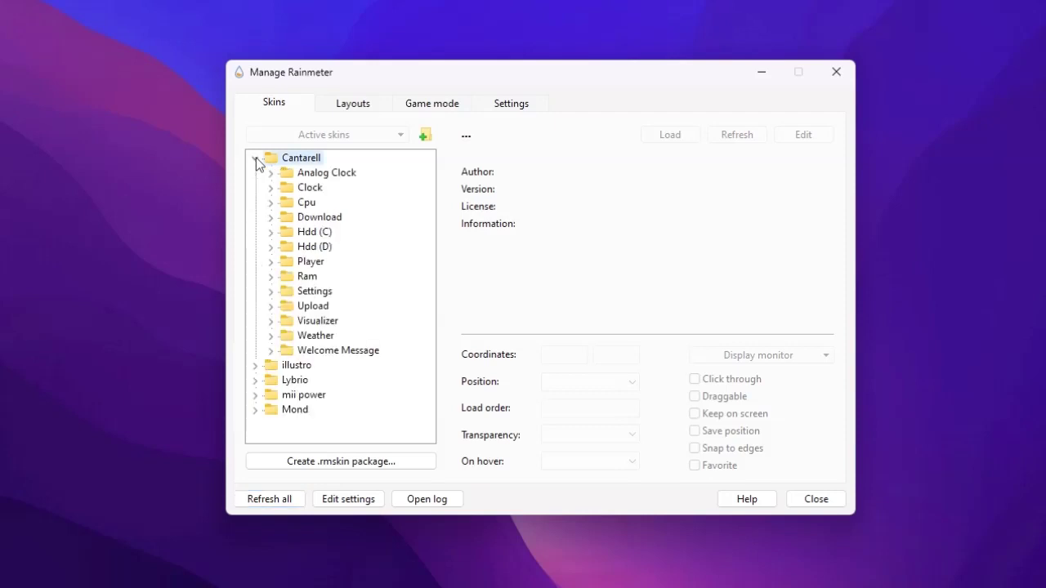
{"action": "left_click", "coordinate": [270, 188]}
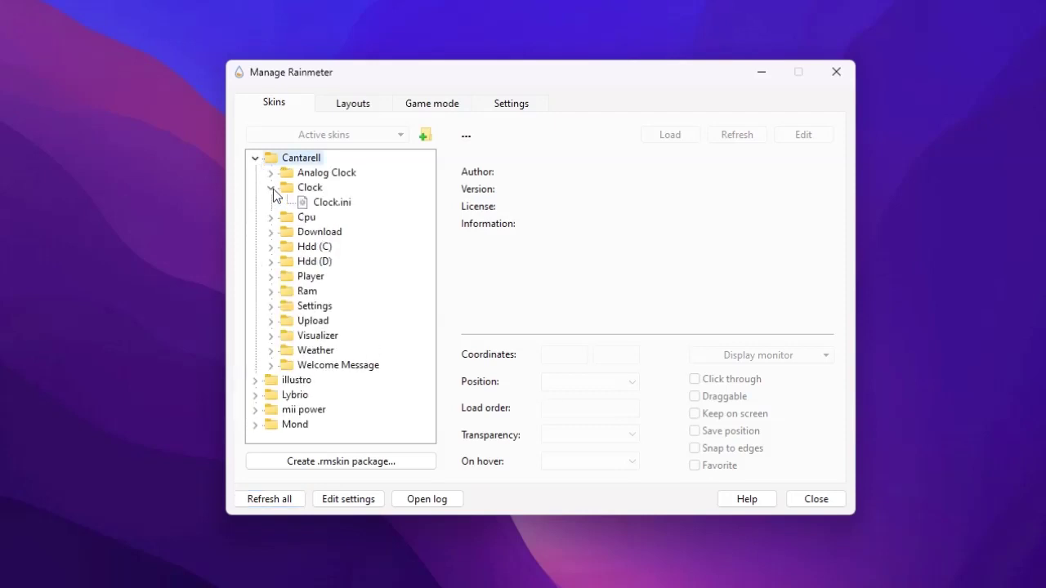
{"action": "left_click", "coordinate": [340, 210]}
{"action": "right_click", "coordinate": [343, 209]}
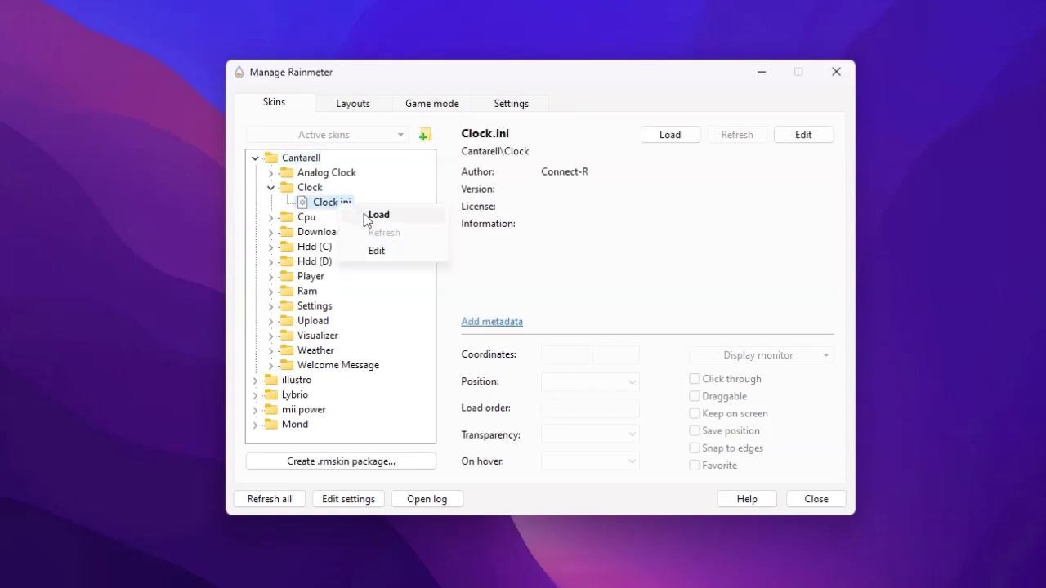
{"action": "left_click", "coordinate": [364, 213]}
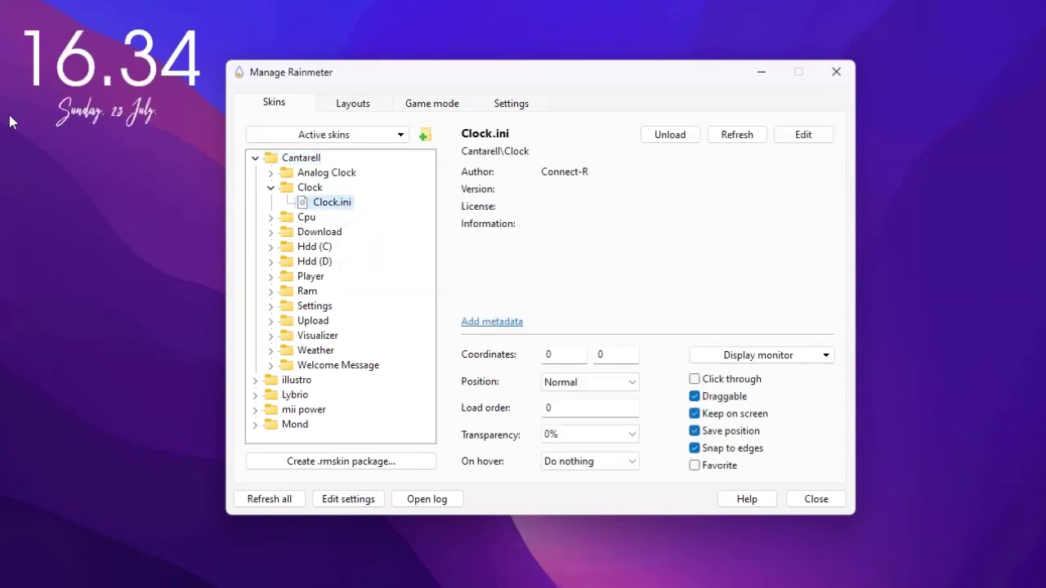
Move the Manage Rainmeter window aside, then shrink the Cantarell clock slightly and shift it right to coordinates 40, 0.
{"action": "left_click_drag", "start_coordinate": [418, 77], "coordinate": [590, 79]}
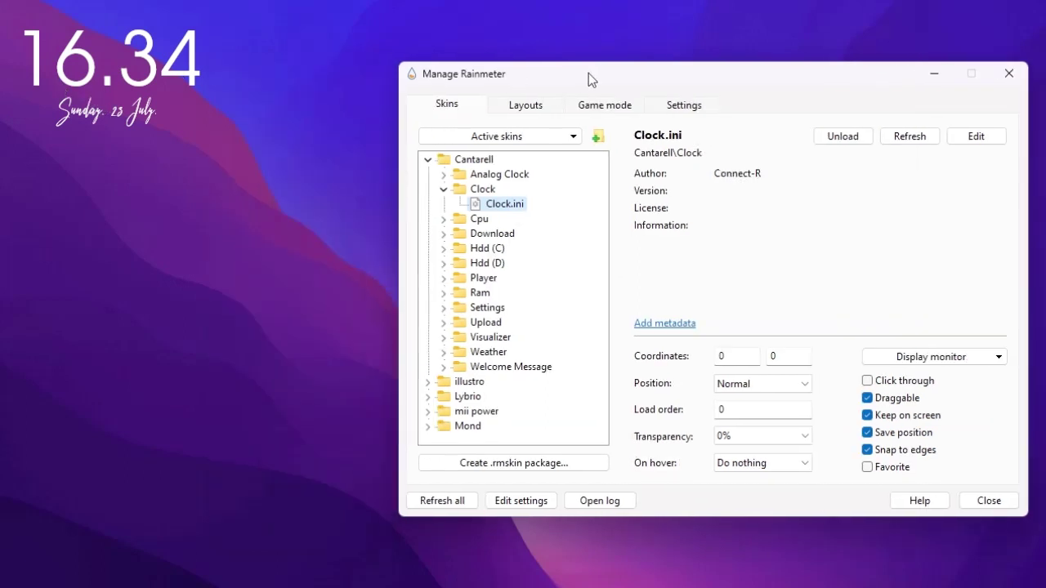
{"action": "scroll", "coordinate": [109, 70], "scroll_direction": "up", "scroll_amount": 2}
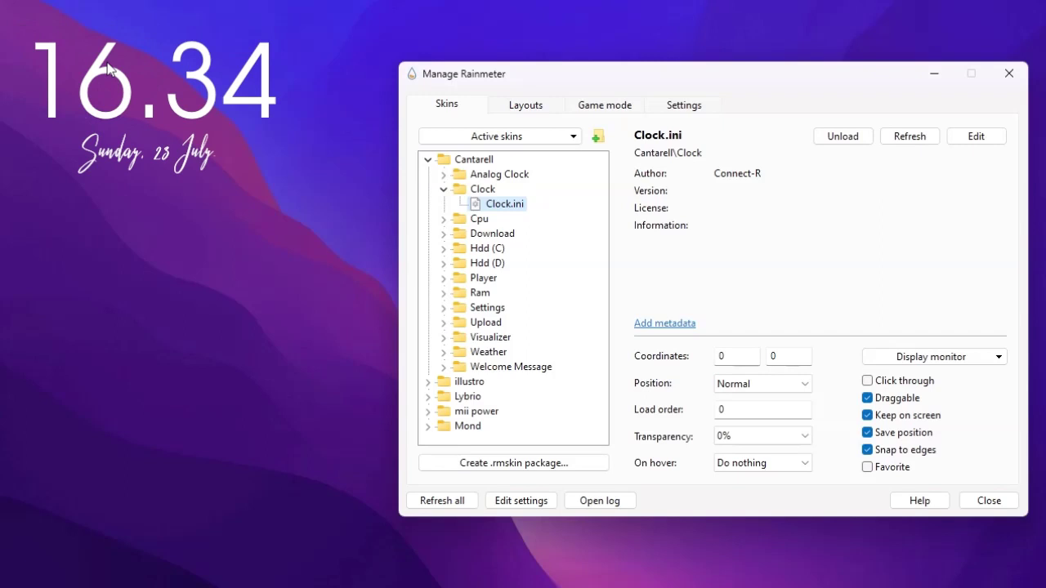
{"action": "scroll", "coordinate": [109, 70], "scroll_direction": "down", "scroll_amount": 3}
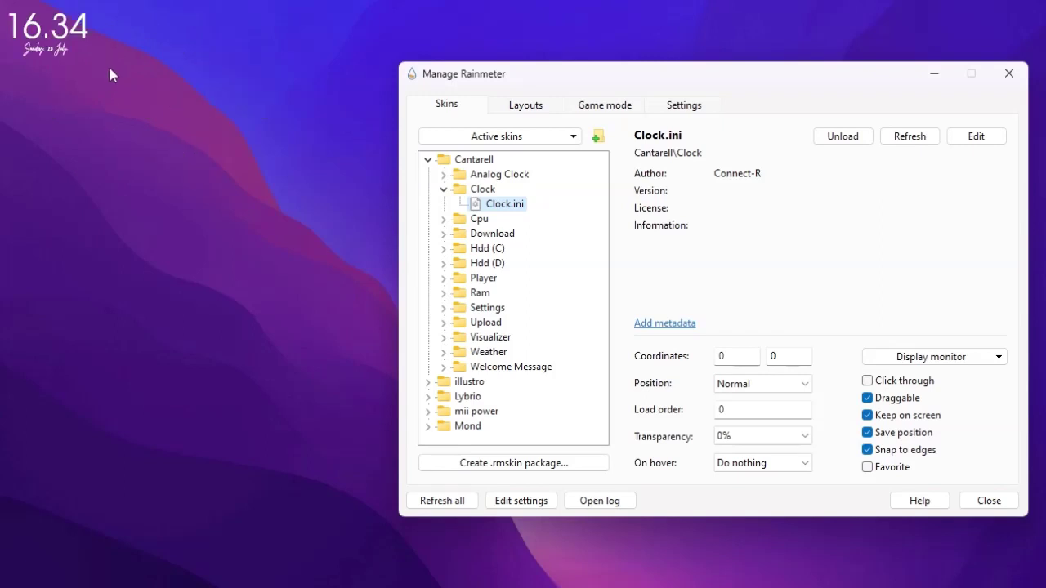
{"action": "scroll", "coordinate": [110, 73], "scroll_direction": "up", "scroll_amount": 3}
{"action": "scroll", "coordinate": [72, 85], "scroll_direction": "down", "scroll_amount": 1}
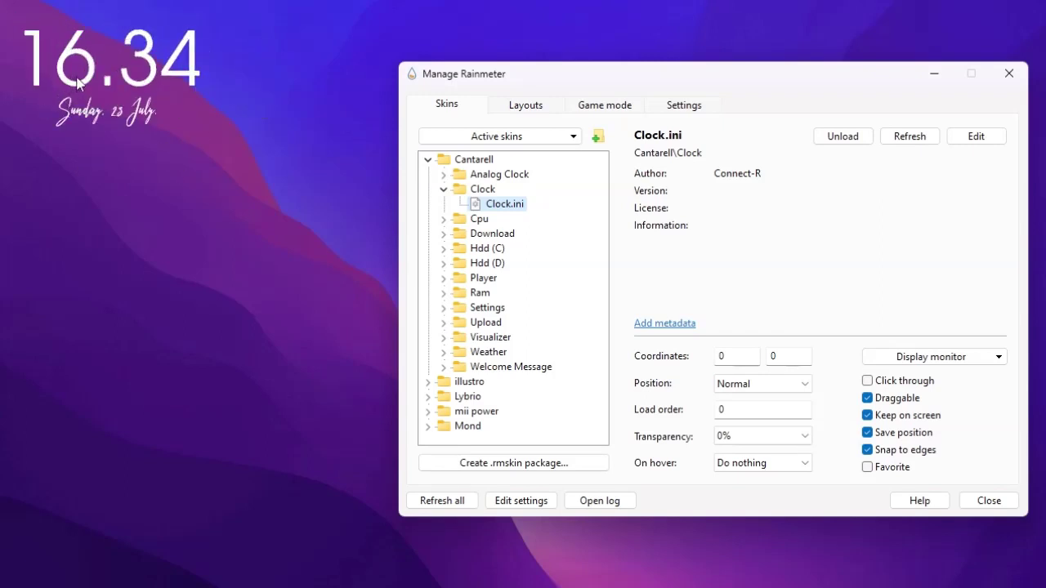
{"action": "left_click_drag", "start_coordinate": [75, 73], "coordinate": [109, 72]}
{"action": "scroll", "coordinate": [109, 72], "scroll_direction": "down", "scroll_amount": 1}
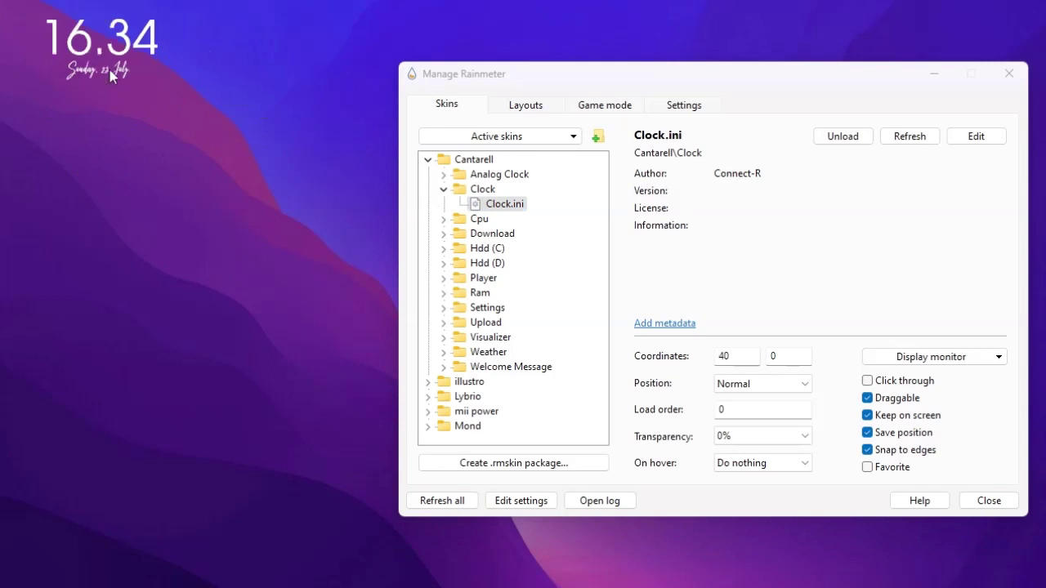
{"action": "scroll", "coordinate": [110, 69], "scroll_direction": "up", "scroll_amount": 1}
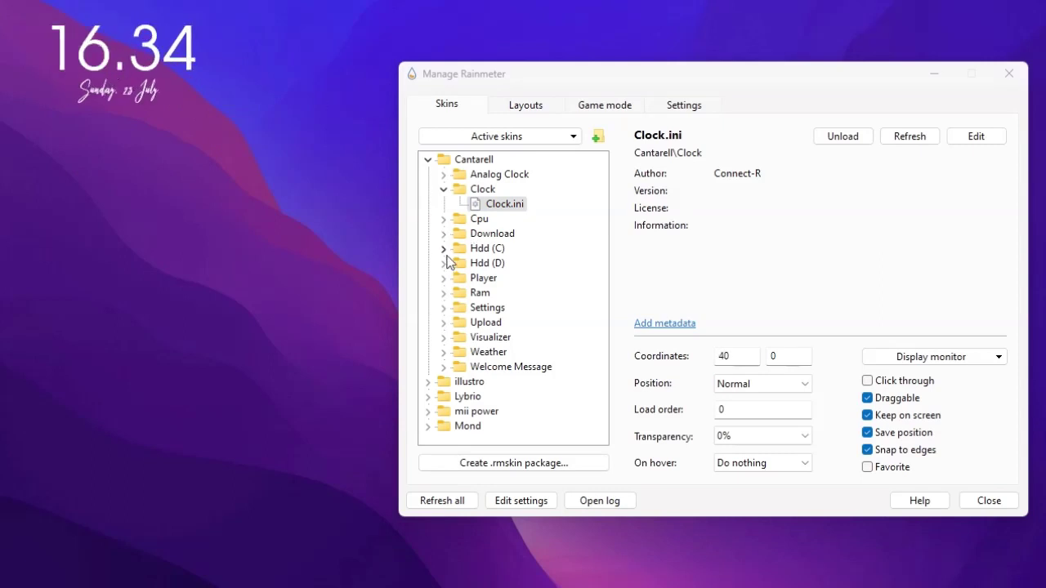
Load the Visualizer.ini skin from the Cantarell Visualizer folder.
{"action": "left_click", "coordinate": [444, 337]}
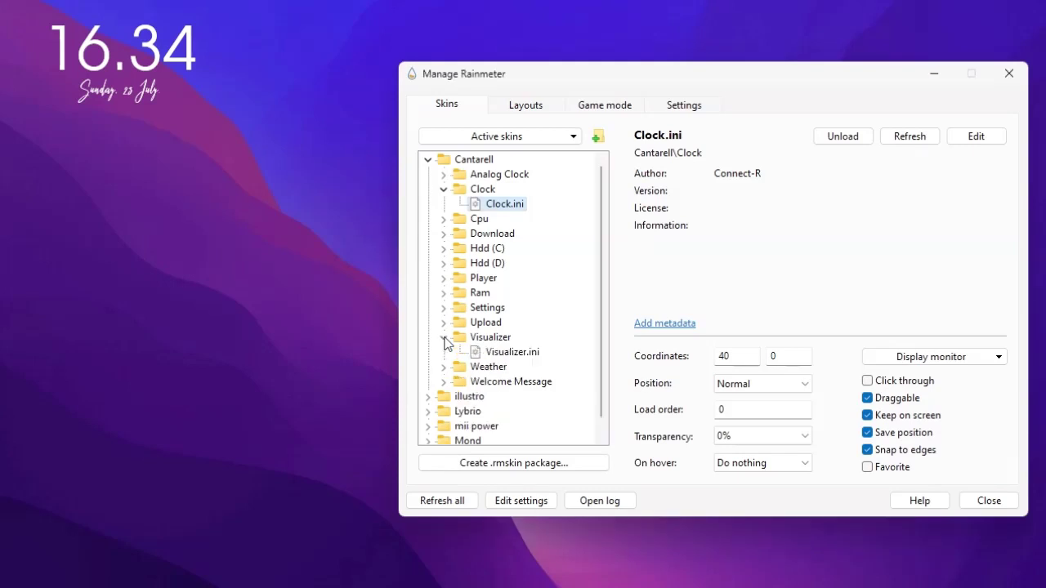
{"action": "left_click", "coordinate": [484, 350]}
{"action": "right_click", "coordinate": [506, 334]}
{"action": "left_click", "coordinate": [539, 343]}
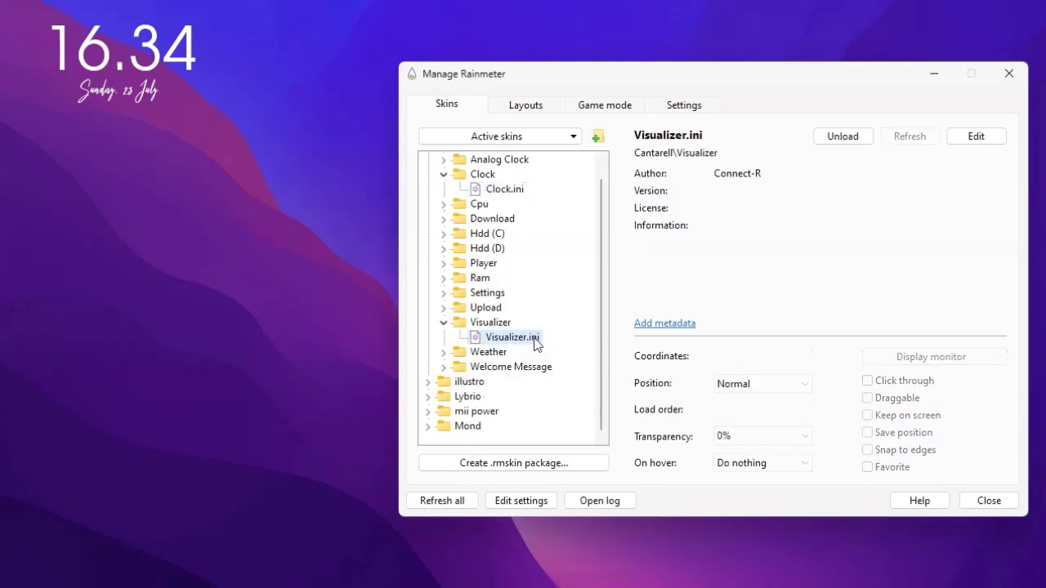
Reposition the audio visualizer at the bottom centre of the desktop, at about coordinates 489, 463.
{"action": "left_click_drag", "start_coordinate": [351, 175], "coordinate": [441, 367]}
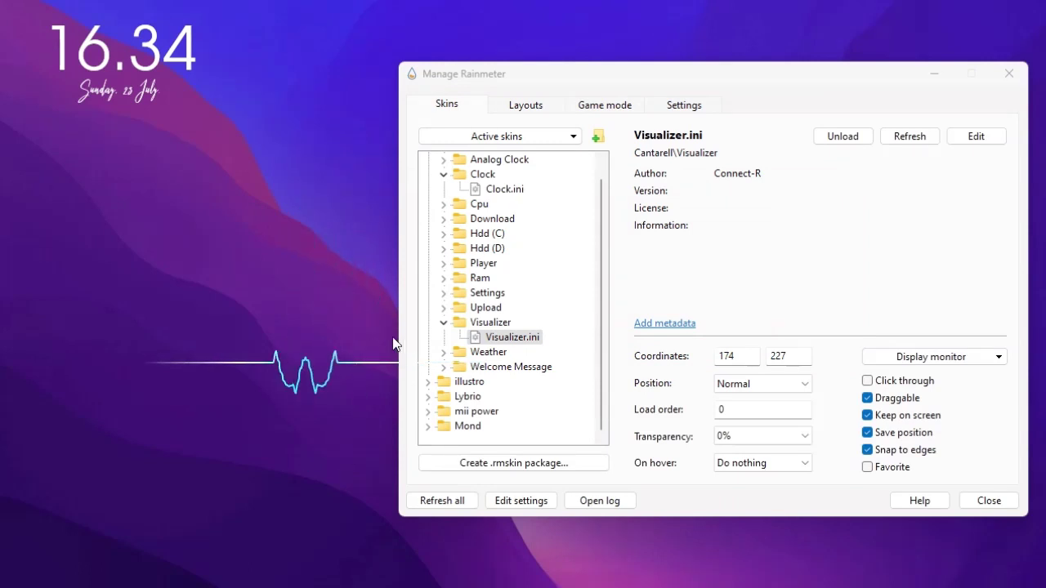
{"action": "left_click_drag", "start_coordinate": [775, 77], "coordinate": [15, 25]}
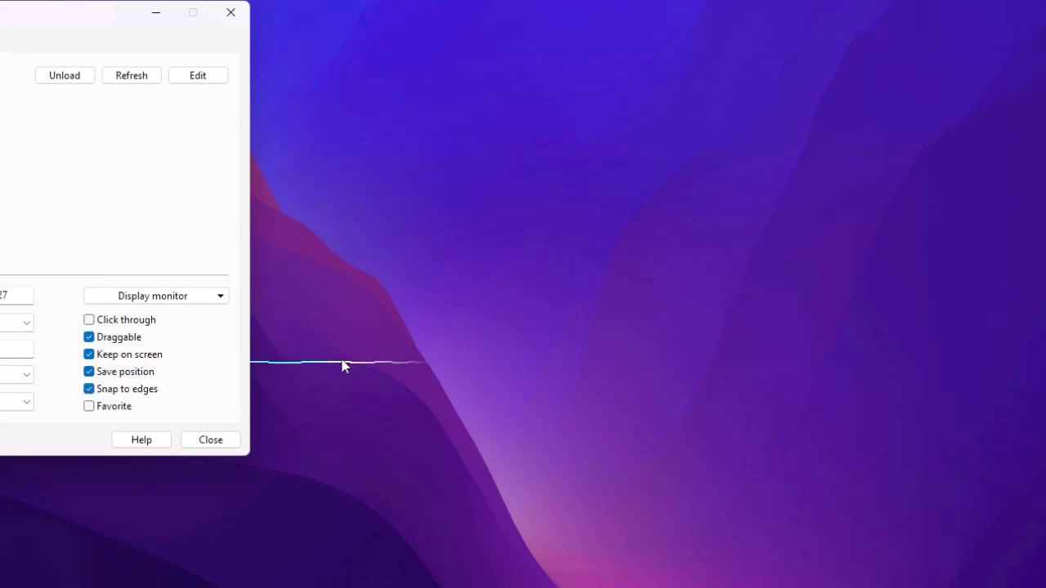
{"action": "left_click_drag", "start_coordinate": [338, 365], "coordinate": [590, 574]}
{"action": "left_click_drag", "start_coordinate": [71, 24], "coordinate": [709, 52]}
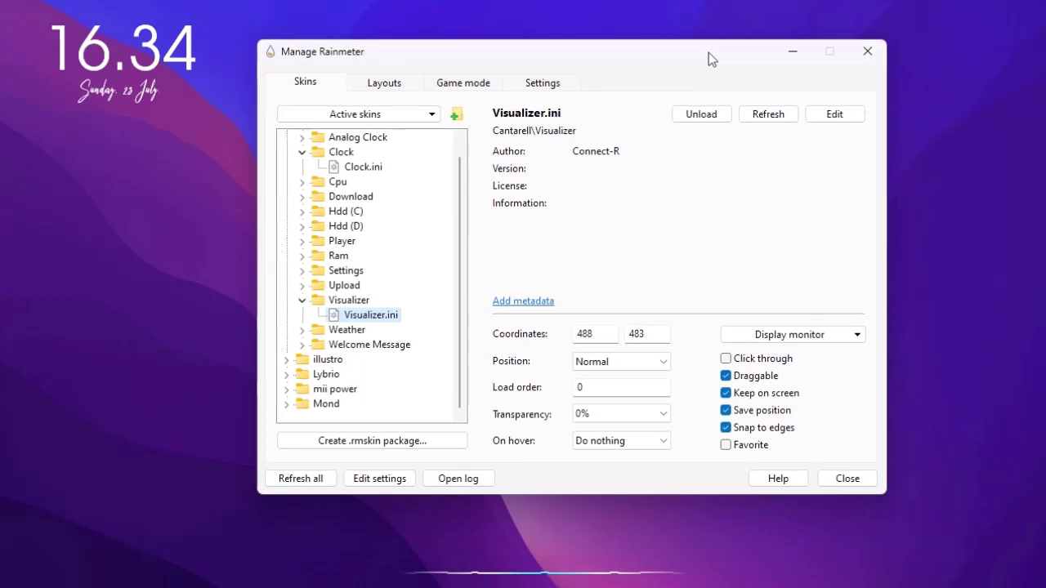
{"action": "left_click", "coordinate": [539, 574]}
{"action": "left_click_drag", "start_coordinate": [539, 574], "coordinate": [541, 558]}
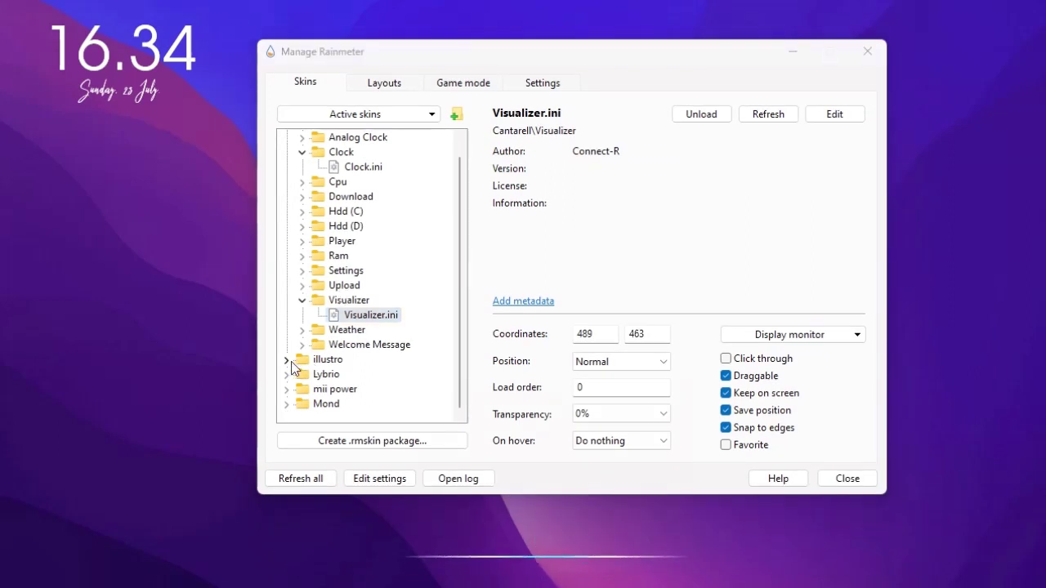
Load the W.ini skin from the power folder of mii power.
{"action": "left_click", "coordinate": [286, 390]}
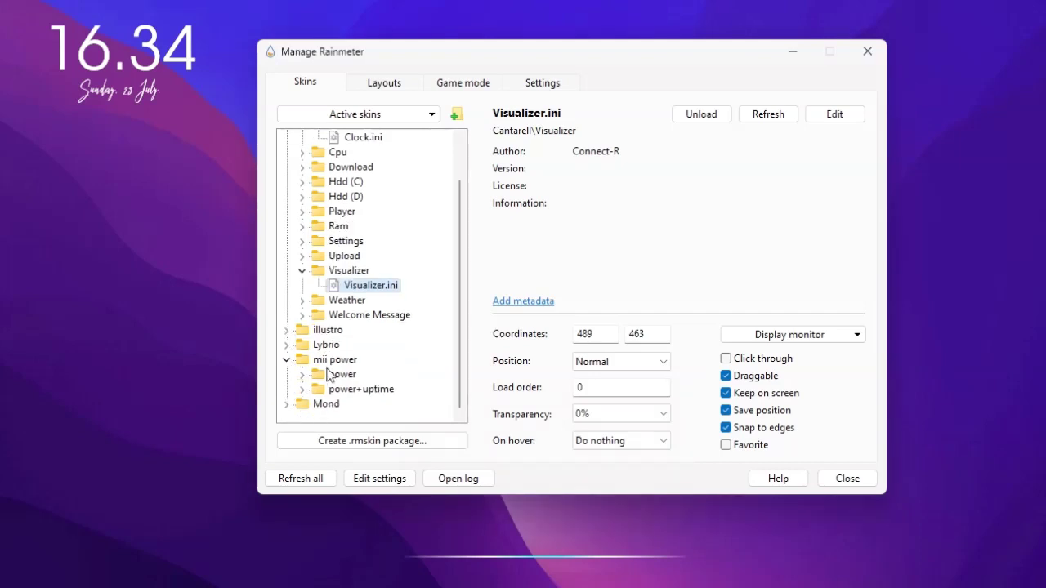
{"action": "left_click", "coordinate": [302, 344]}
{"action": "right_click", "coordinate": [352, 374]}
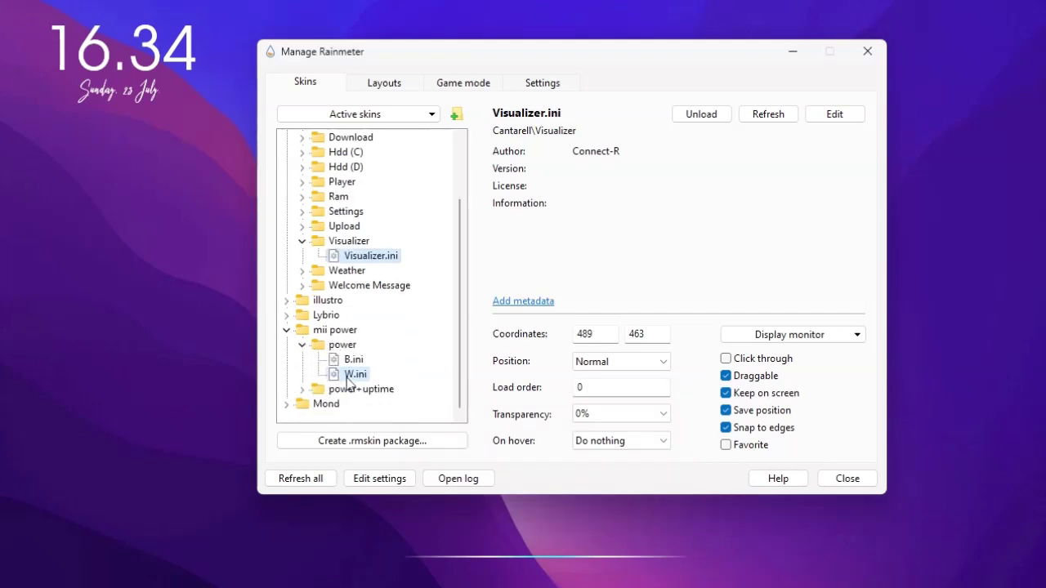
{"action": "left_click", "coordinate": [376, 387]}
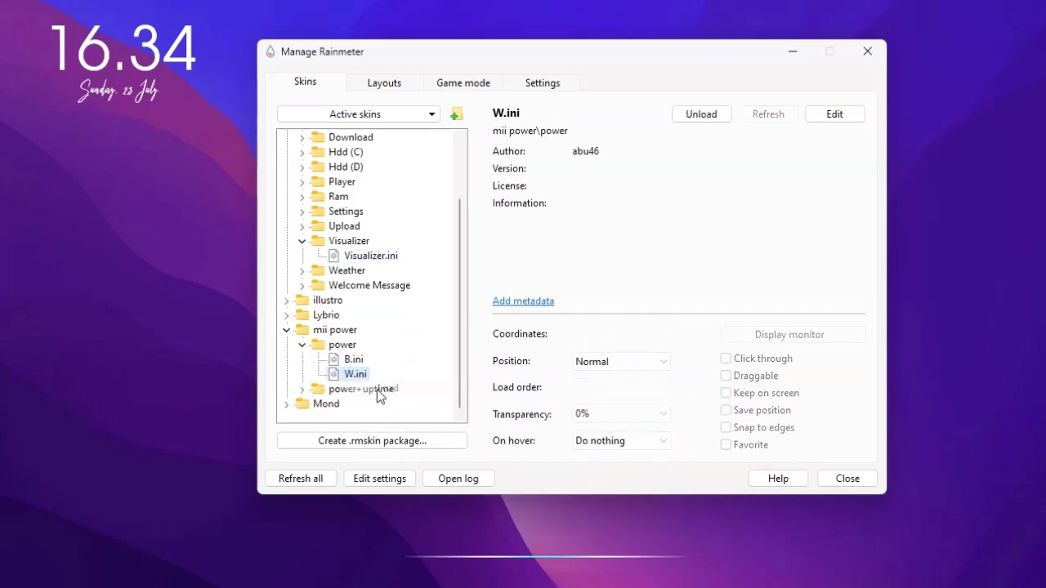
Load the Mond Clock.ini skin, minimize the Manage Rainmeter window, and place the Mond clock at the top centre of the desktop.
{"action": "left_click", "coordinate": [287, 403]}
{"action": "left_click", "coordinate": [302, 345]}
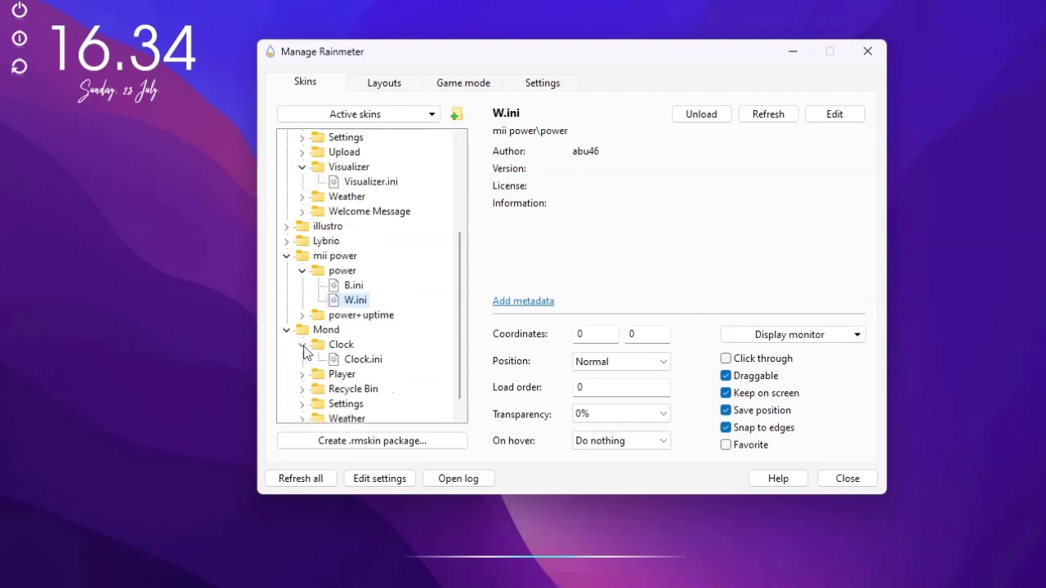
{"action": "right_click", "coordinate": [368, 364]}
{"action": "left_click", "coordinate": [410, 376]}
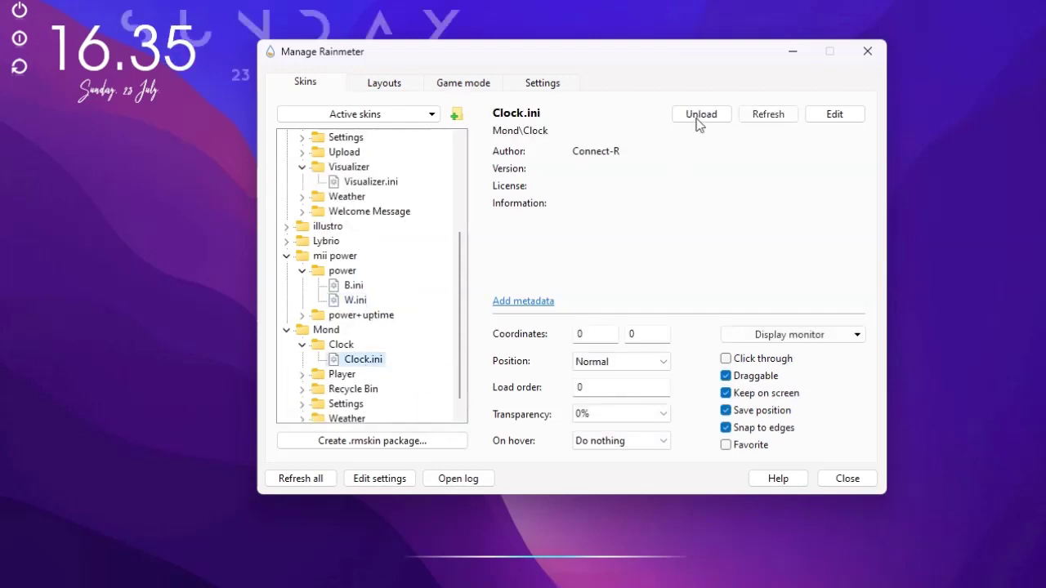
{"action": "left_click", "coordinate": [793, 52]}
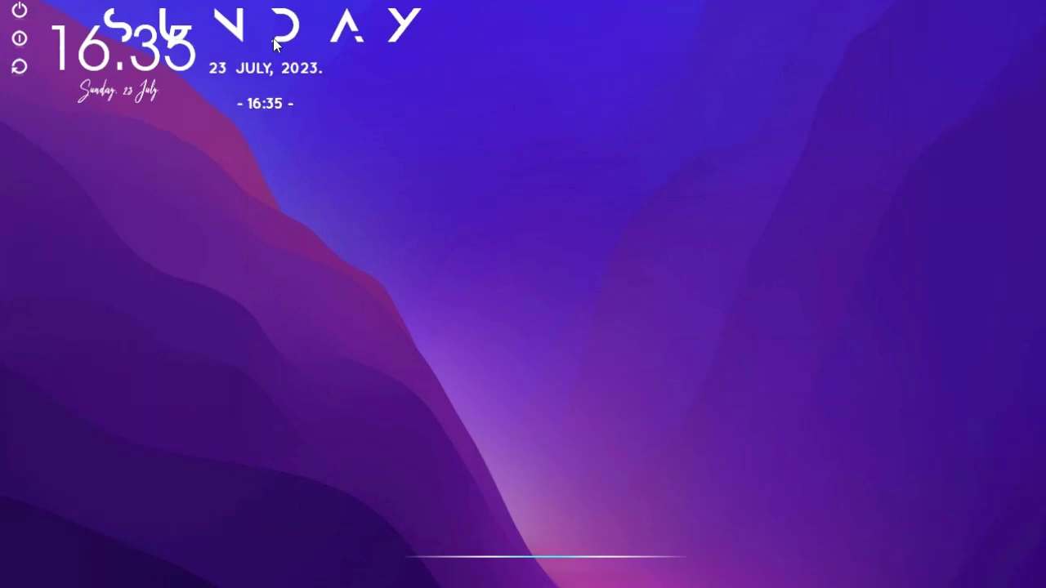
{"action": "left_click_drag", "start_coordinate": [617, 57], "coordinate": [553, 58]}
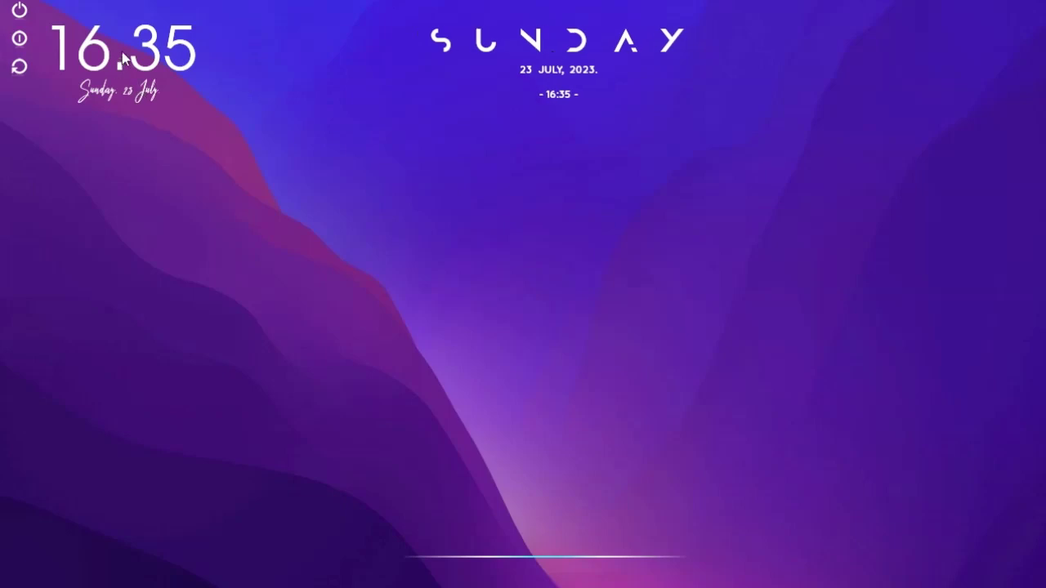